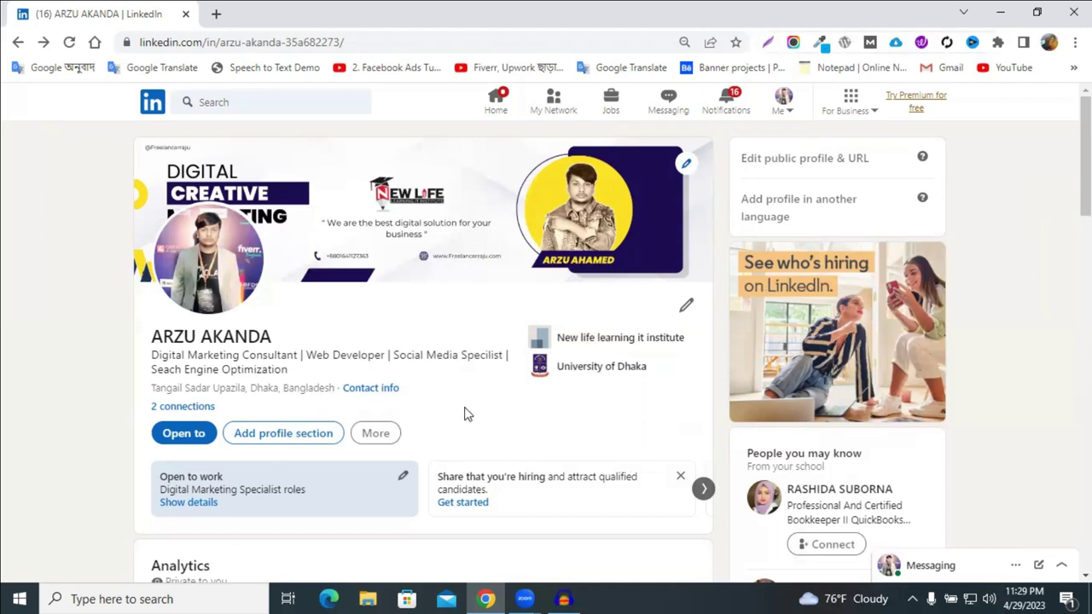
- From the Me account menu, choose Settings & Privacy to reach Account preferences
left_click(785, 100)
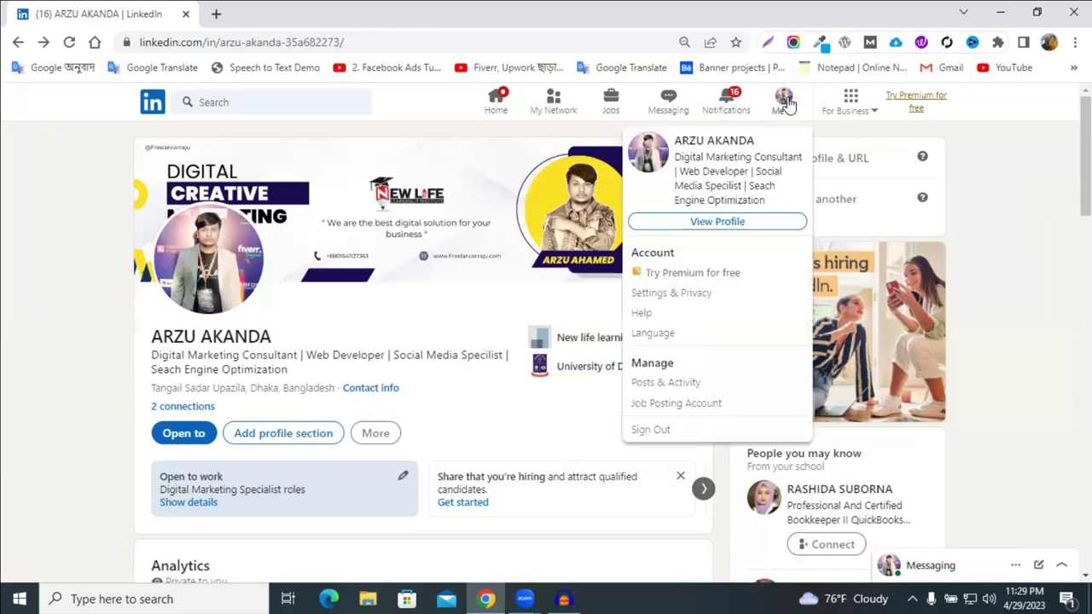
left_click(721, 225)
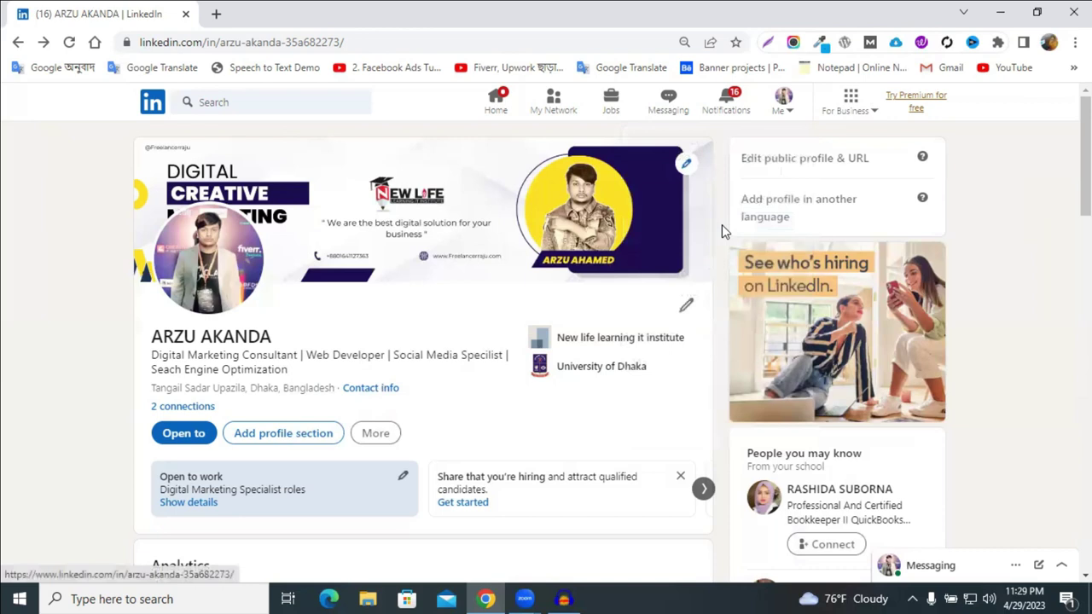
left_click(782, 100)
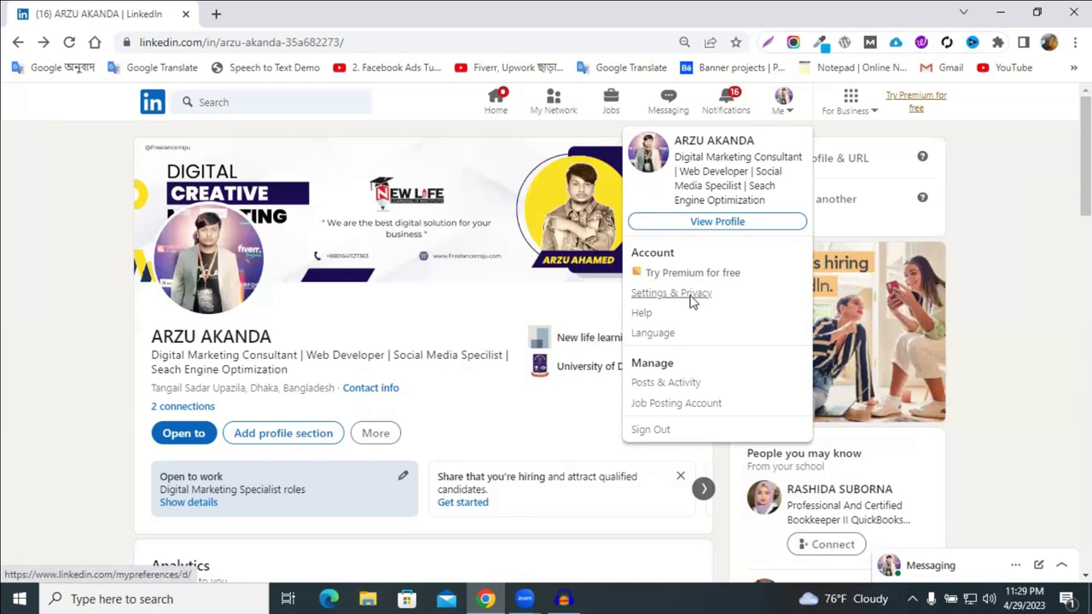
left_click(692, 304)
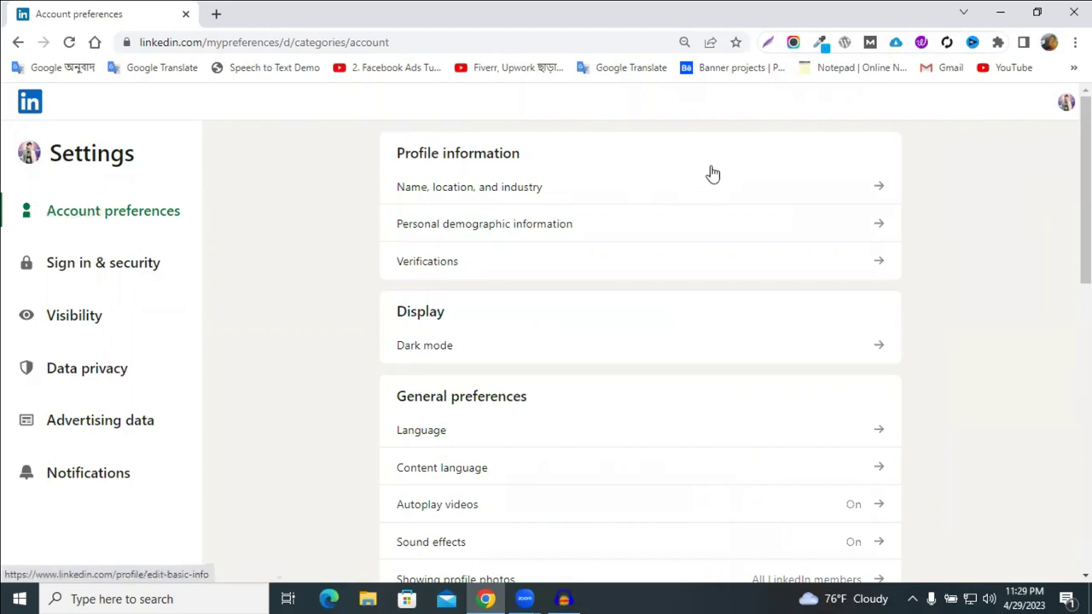
- Open Edit intro and review name, headline, position, industry, education and location down to Contact info
left_click(474, 196)
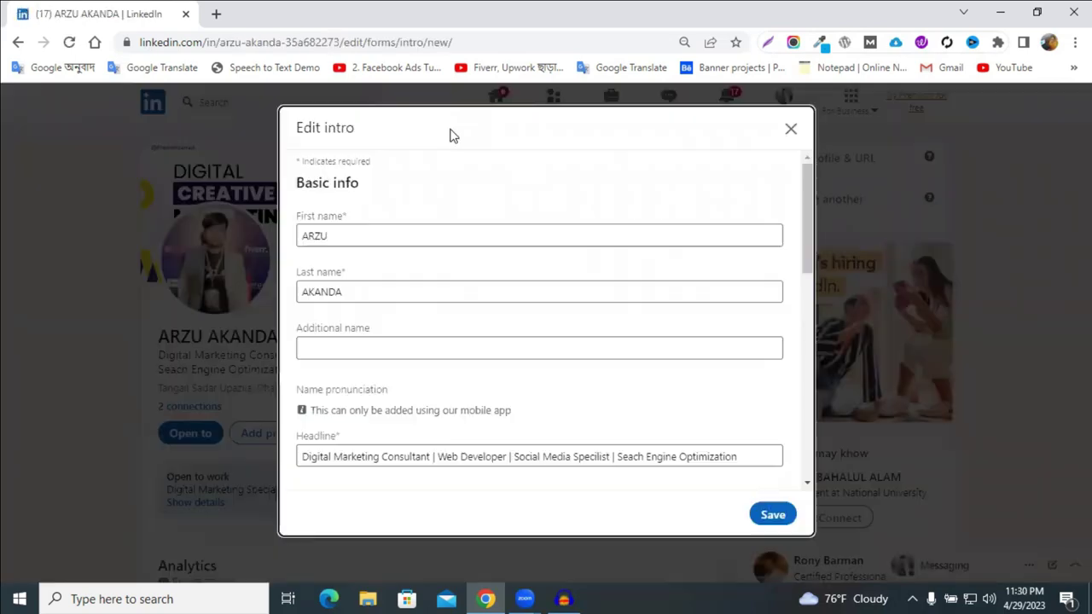
scroll(326, 220, "down", 3)
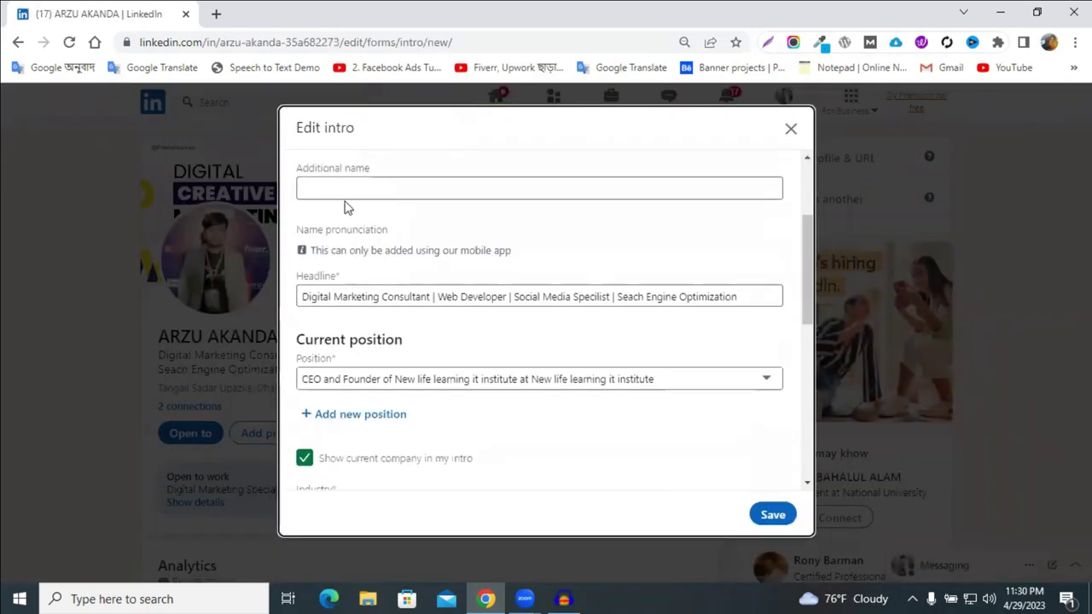
scroll(351, 209, "up", 1)
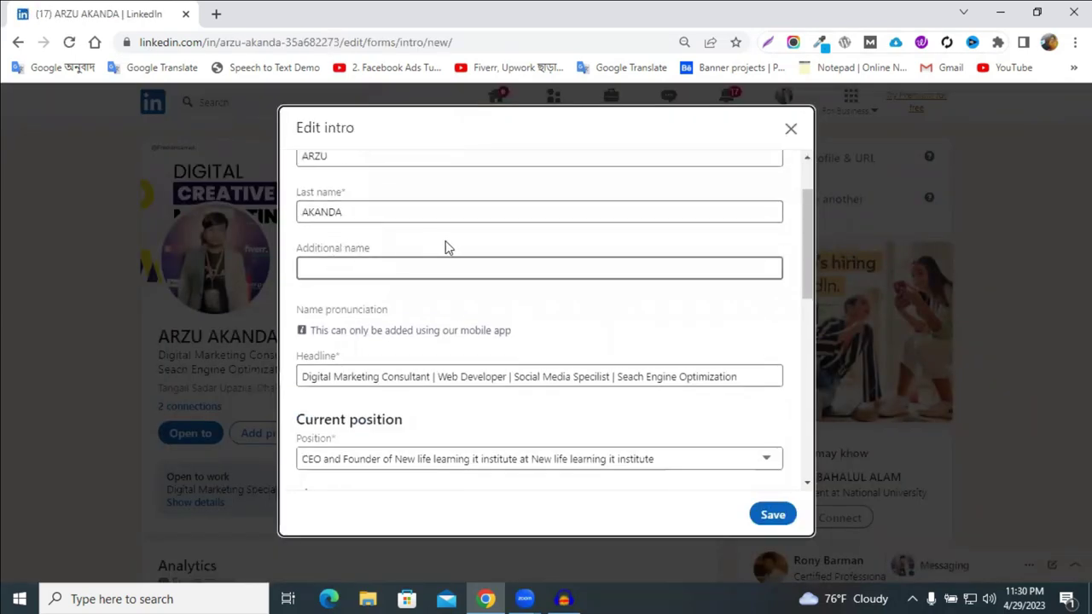
scroll(333, 215, "up", 1)
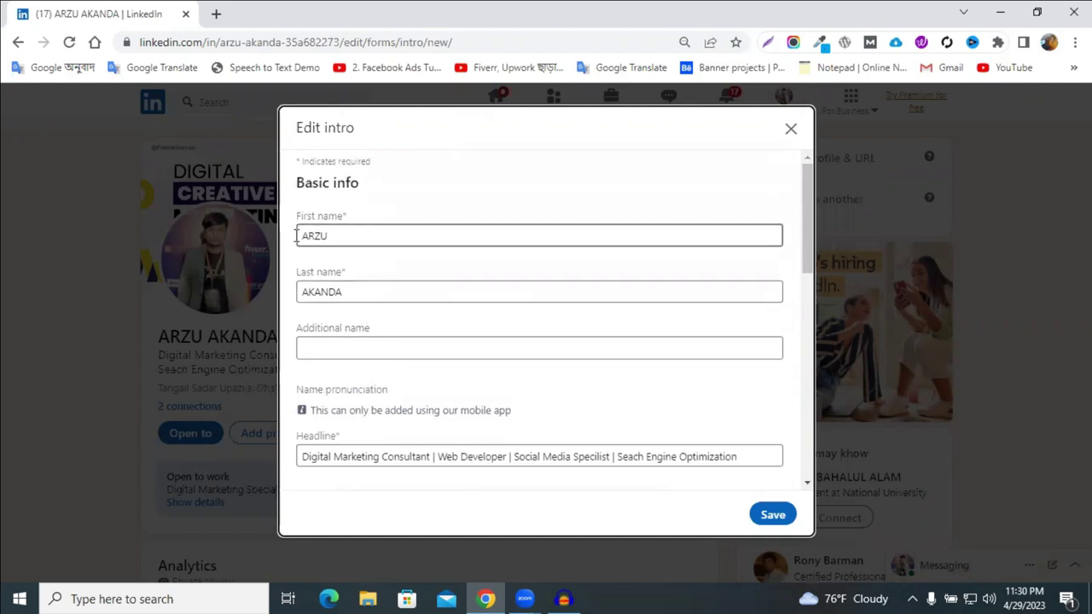
scroll(402, 288, "down", 3)
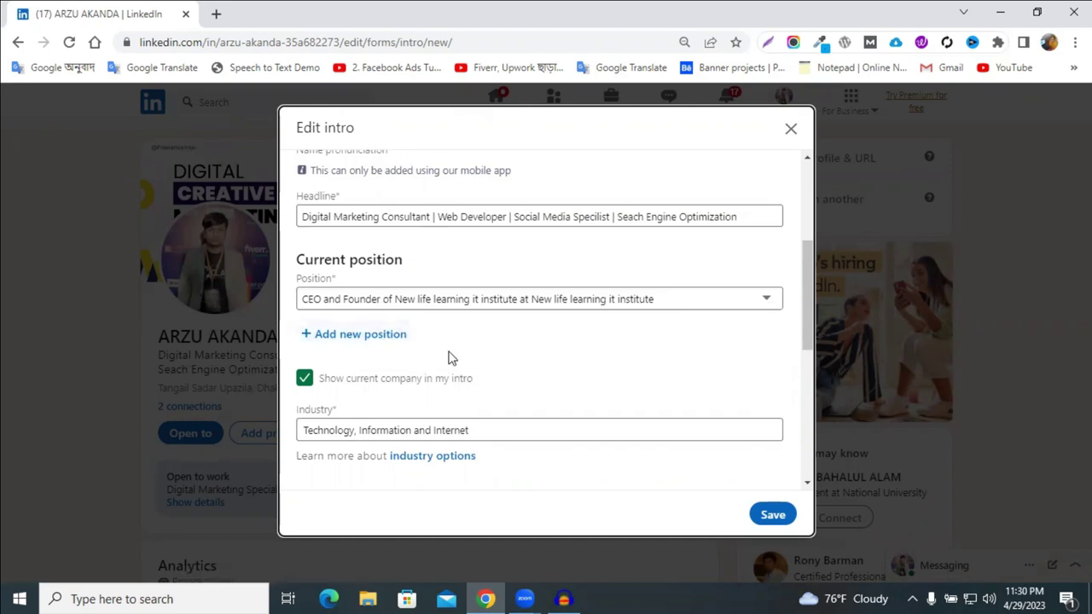
scroll(504, 358, "down", 2)
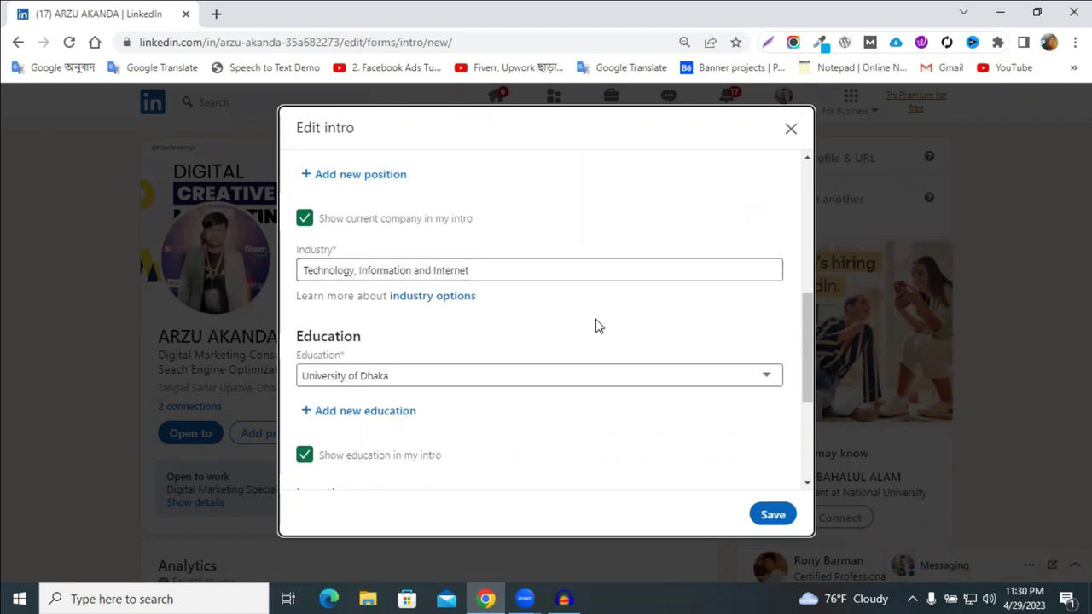
scroll(594, 324, "down", 1)
scroll(558, 282, "down", 1)
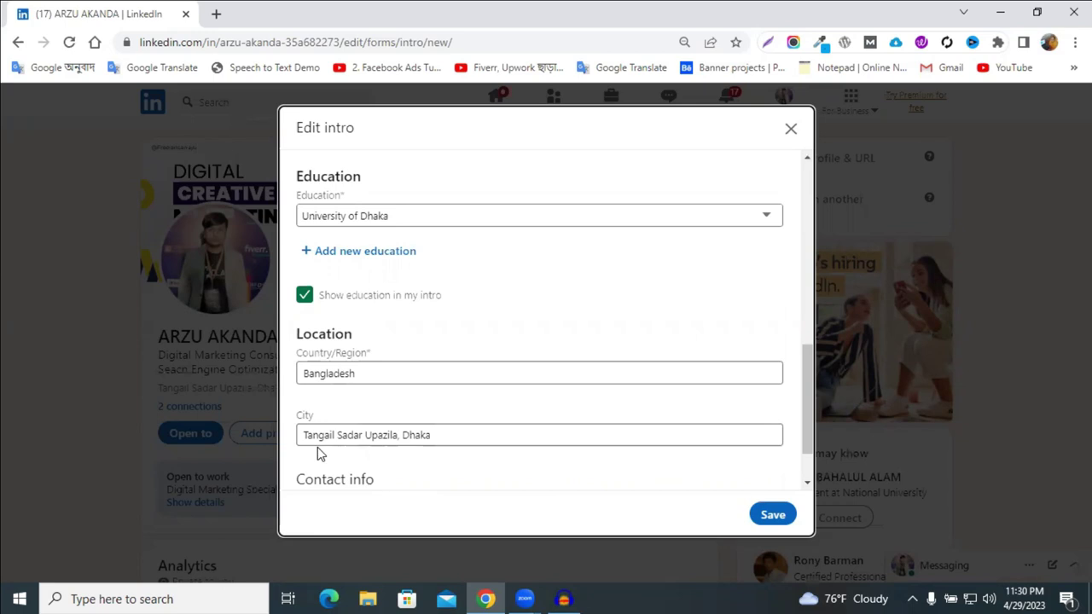
scroll(424, 431, "down", 2)
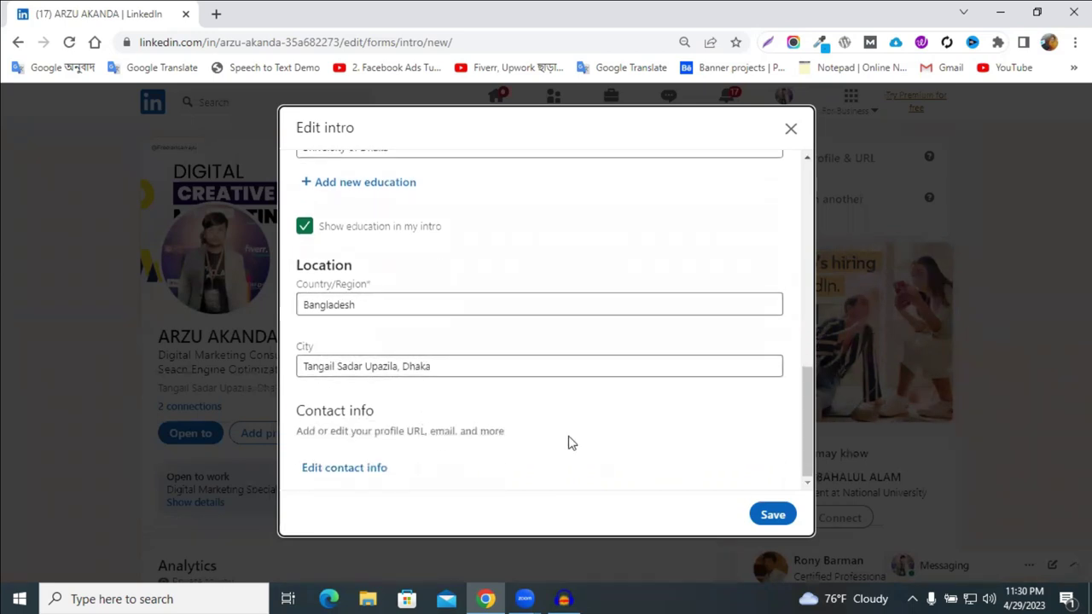
scroll(534, 349, "up", 10)
scroll(449, 361, "down", 8)
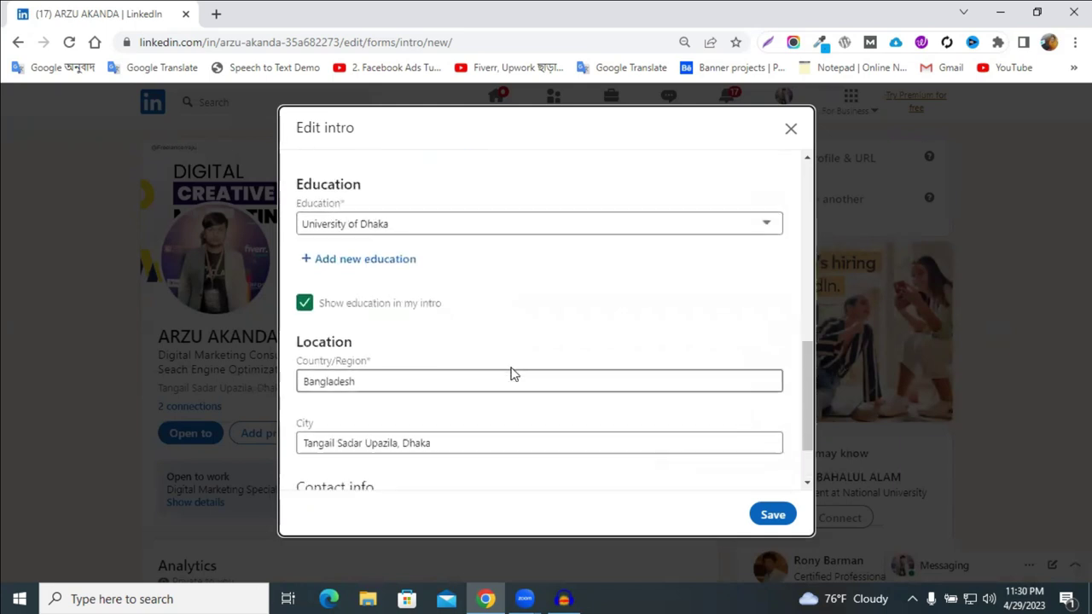
scroll(504, 409, "down", 2)
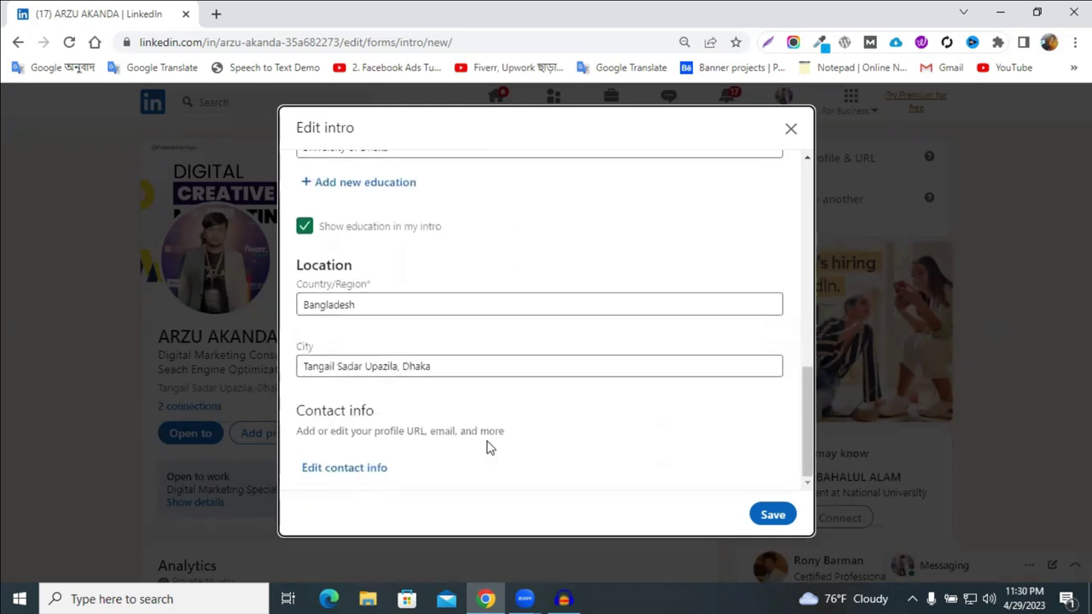
- In Edit contact info, replace the misspelled Address with the new town name
left_click(354, 478)
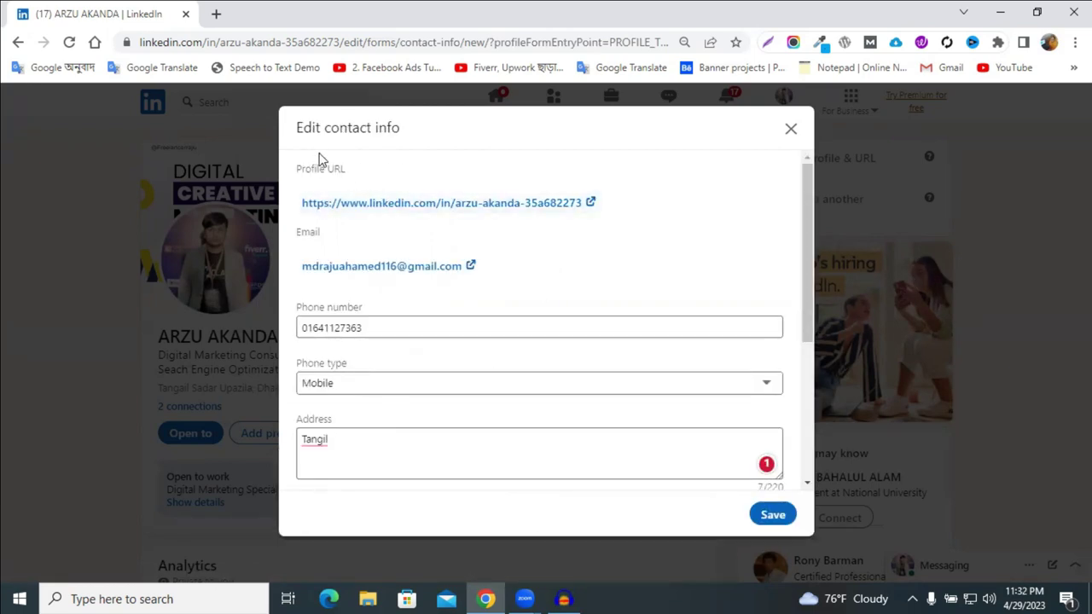
left_click(360, 332)
double_click(397, 330)
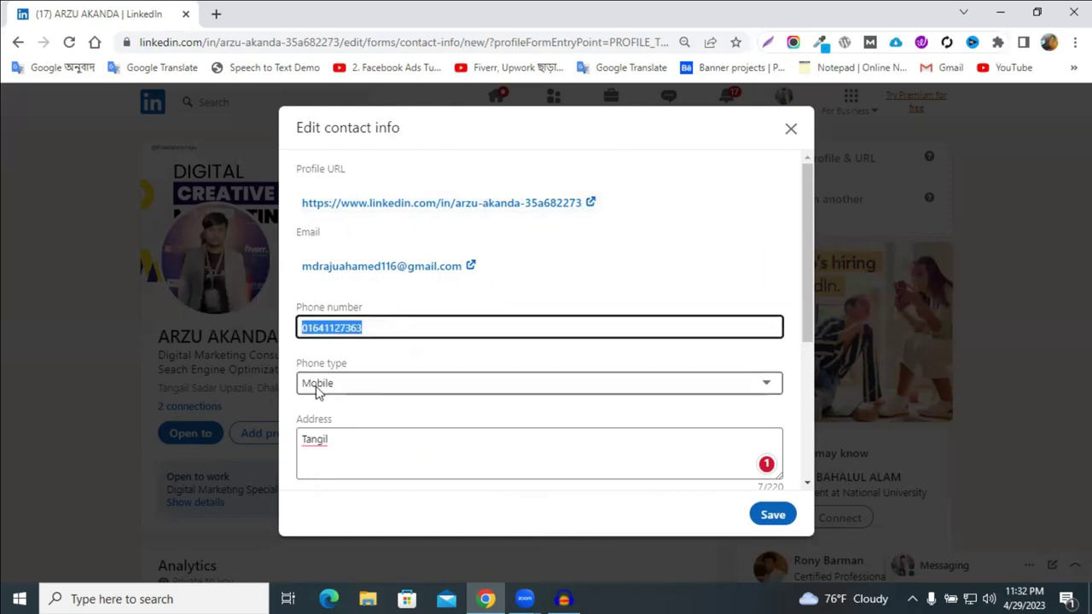
scroll(458, 370, "down", 1)
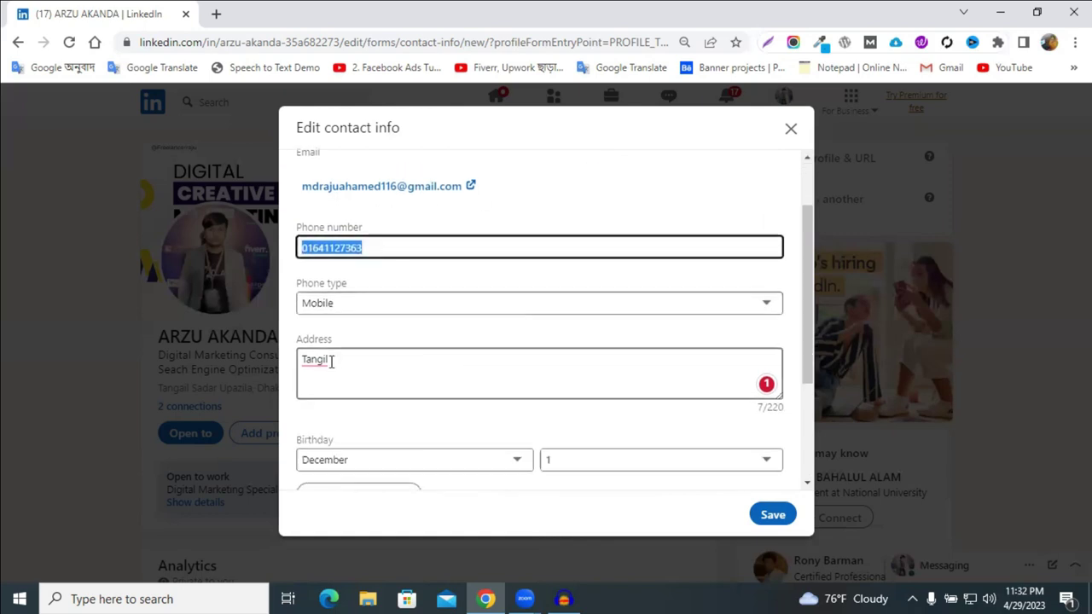
double_click(321, 359)
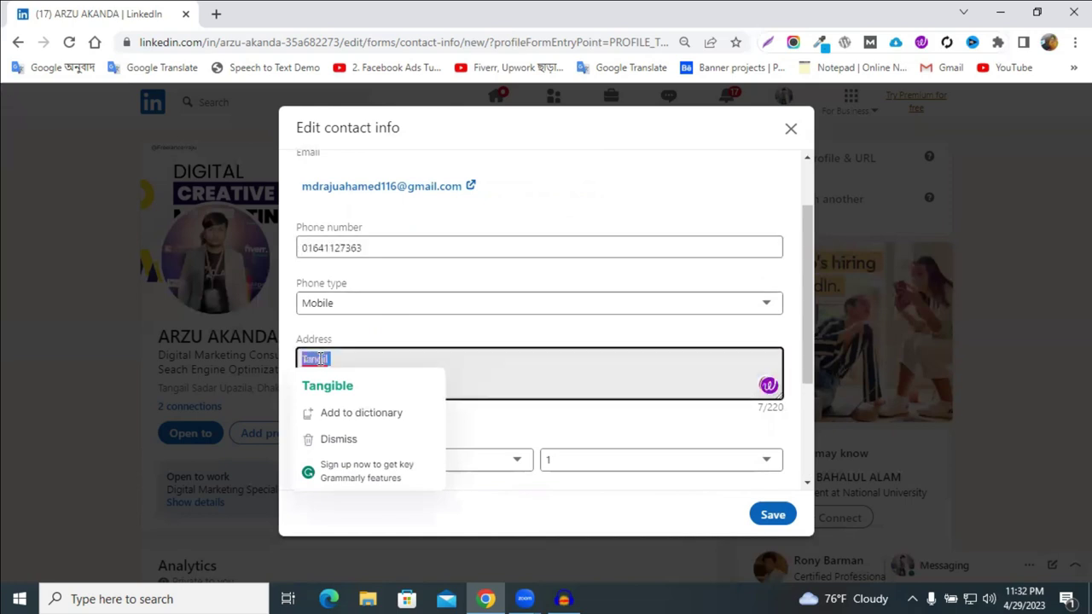
key("BackSpace")
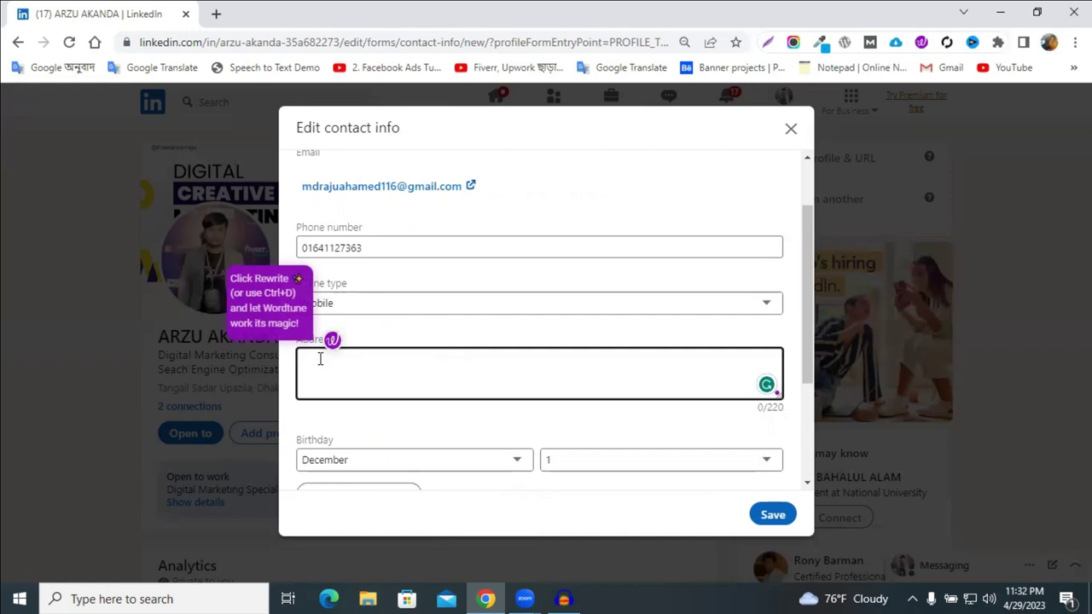
type("Bhuapur")
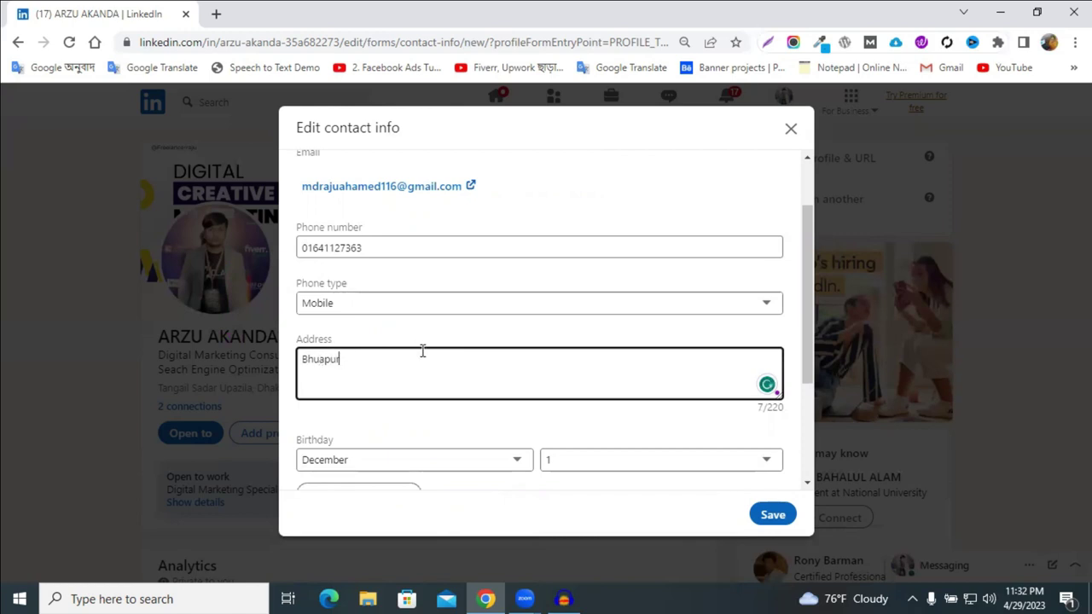
scroll(373, 425, "down", 1)
scroll(373, 424, "down", 2)
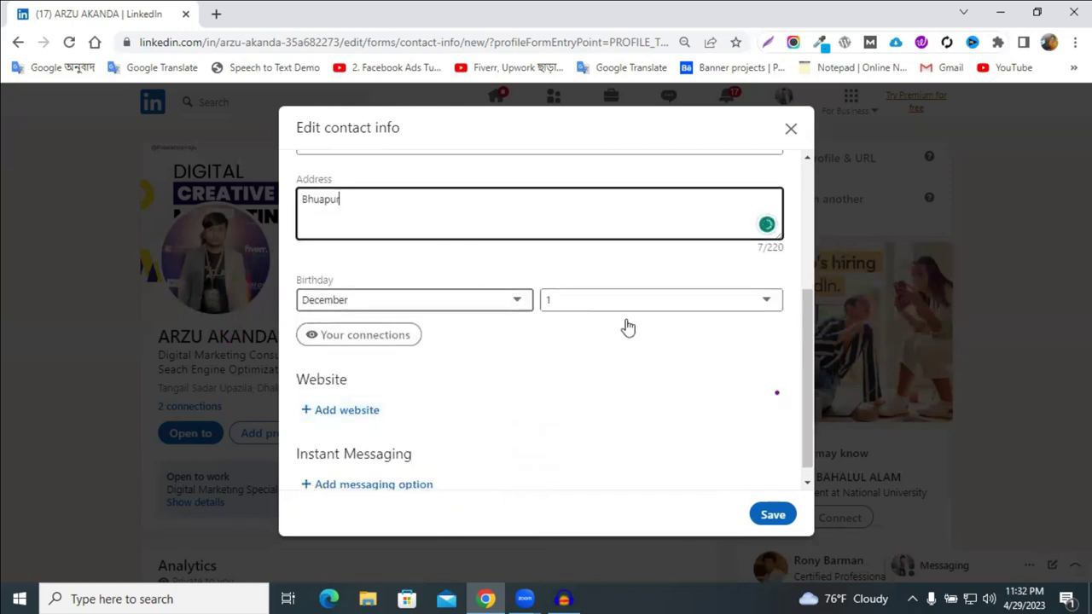
left_click(360, 338)
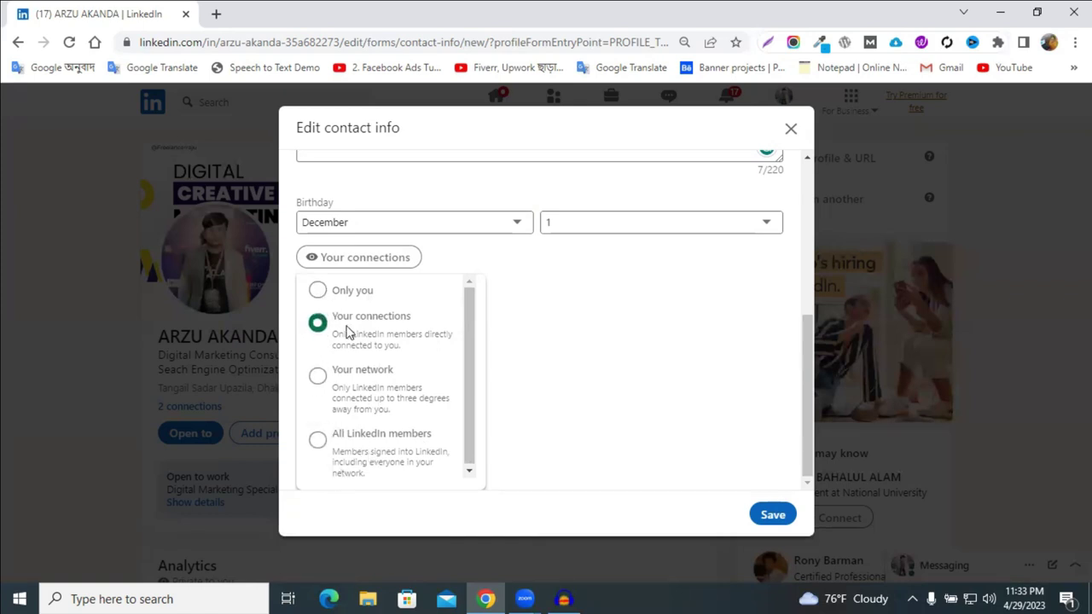
left_click(574, 336)
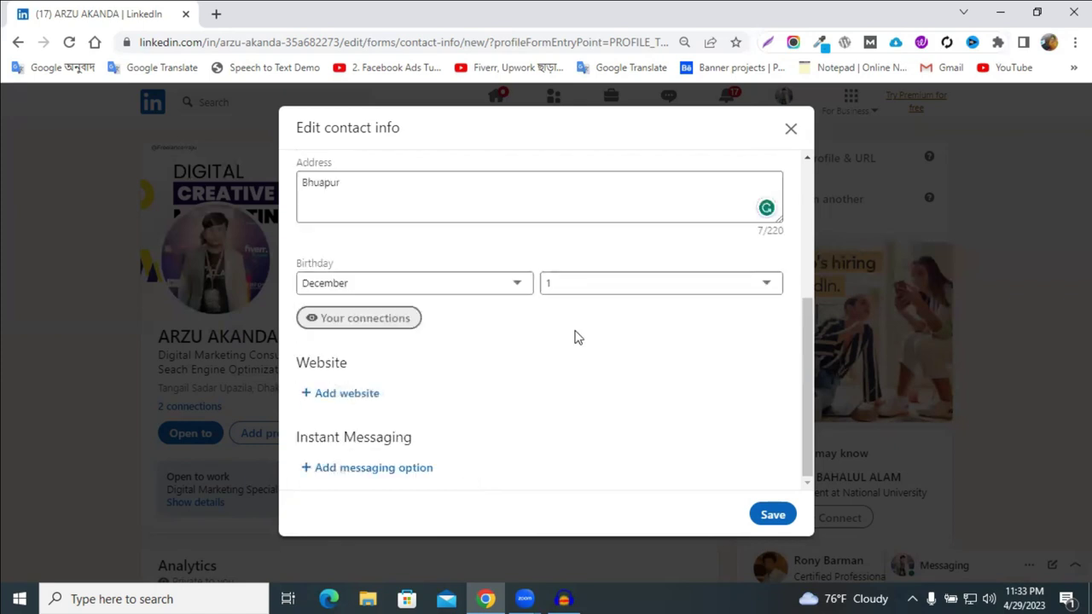
- Add a website entry to contact info and prepare the URL in a new browser tab
left_click(338, 398)
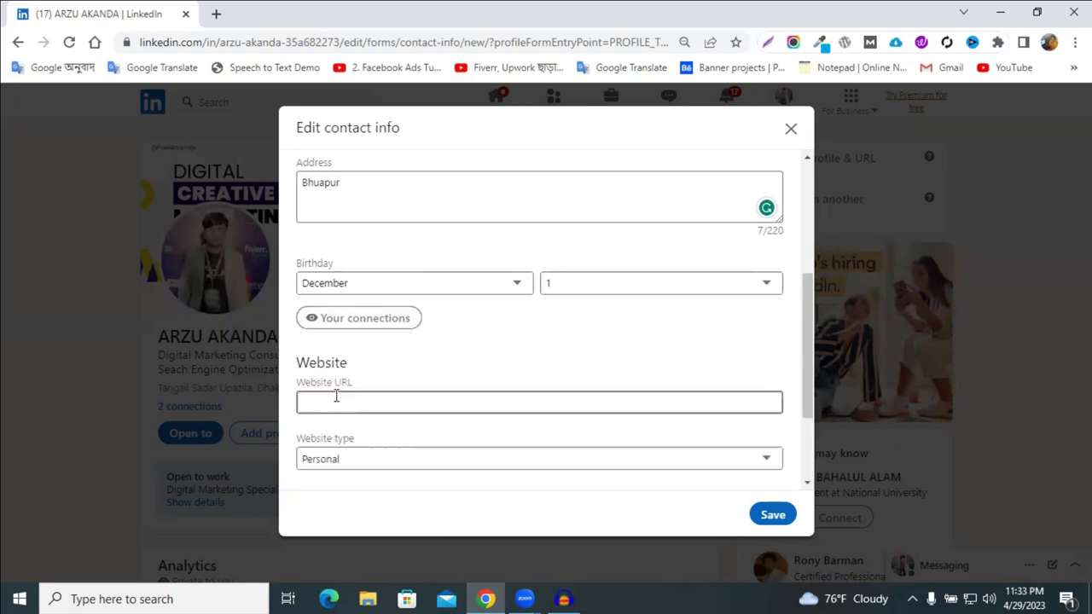
scroll(336, 396, "down", 1)
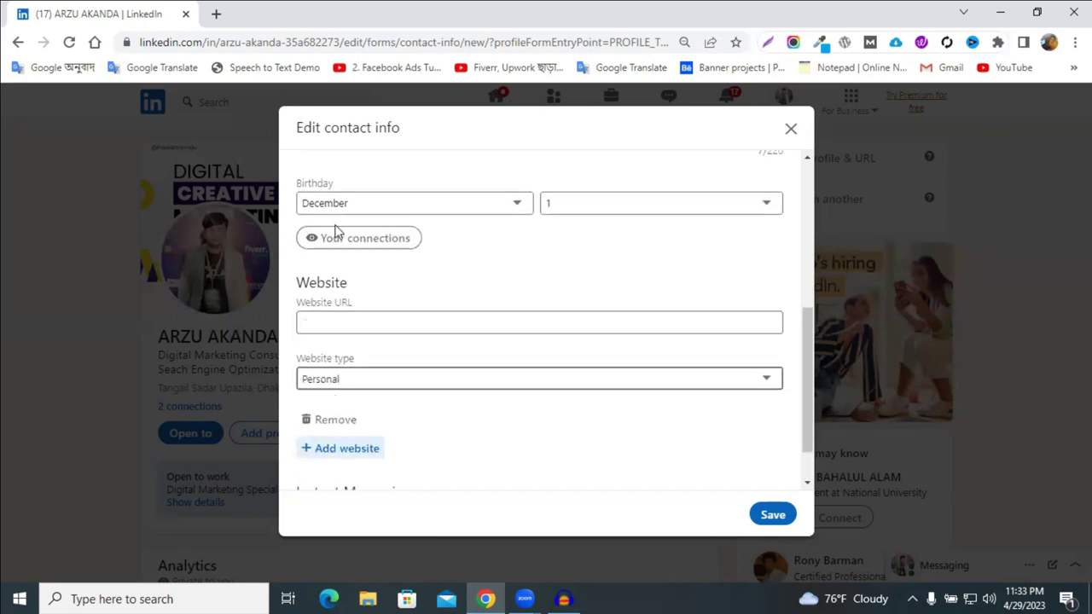
left_click(216, 13)
left_click(238, 34)
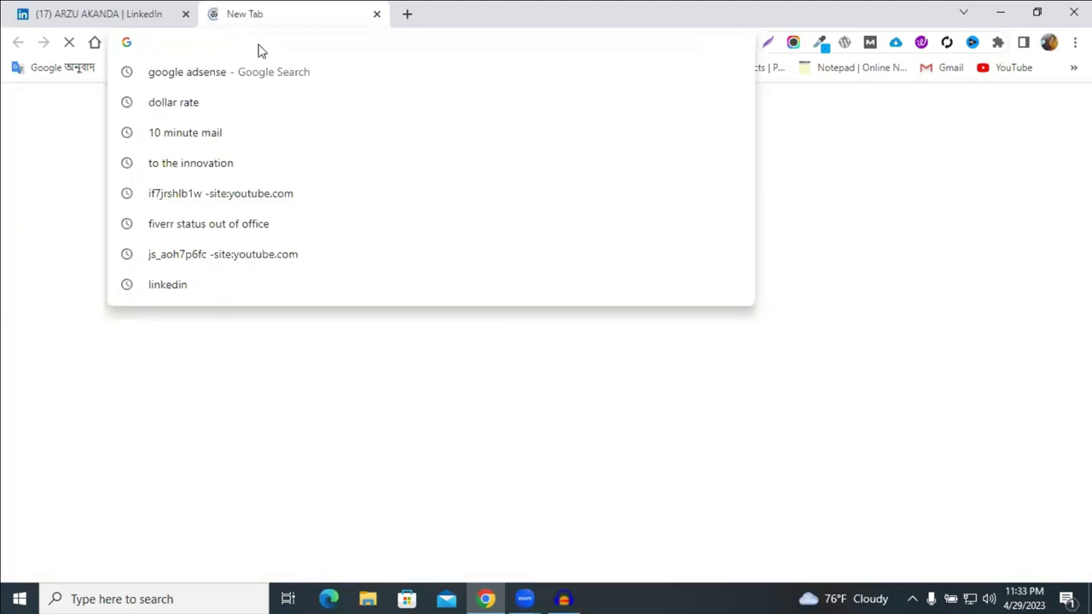
type("newlifelearningitinstitute")
left_click(179, 16)
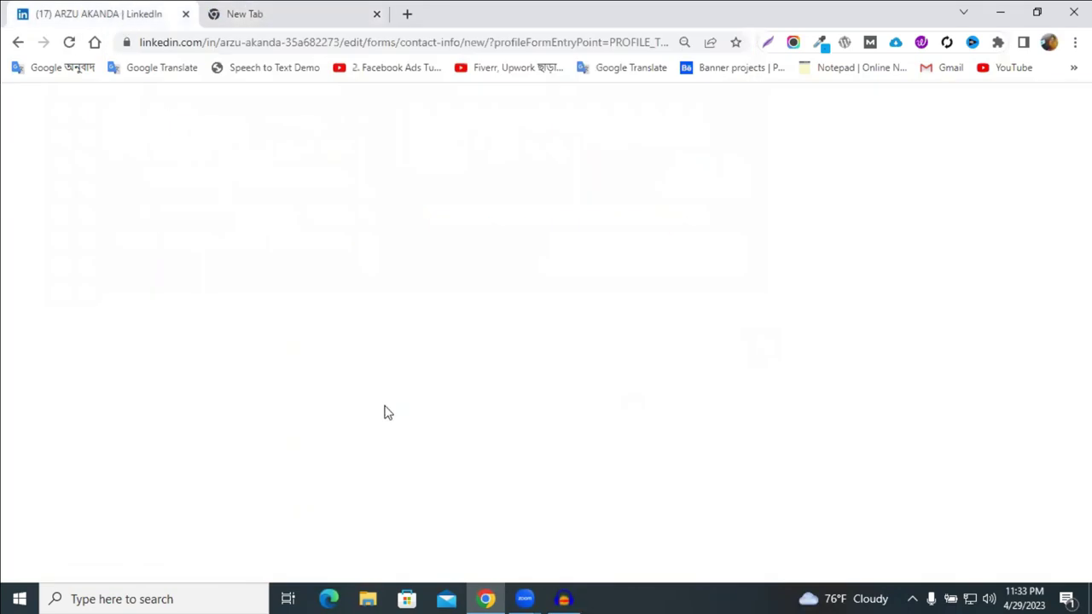
left_click(342, 322)
right_click(341, 323)
left_click(388, 179)
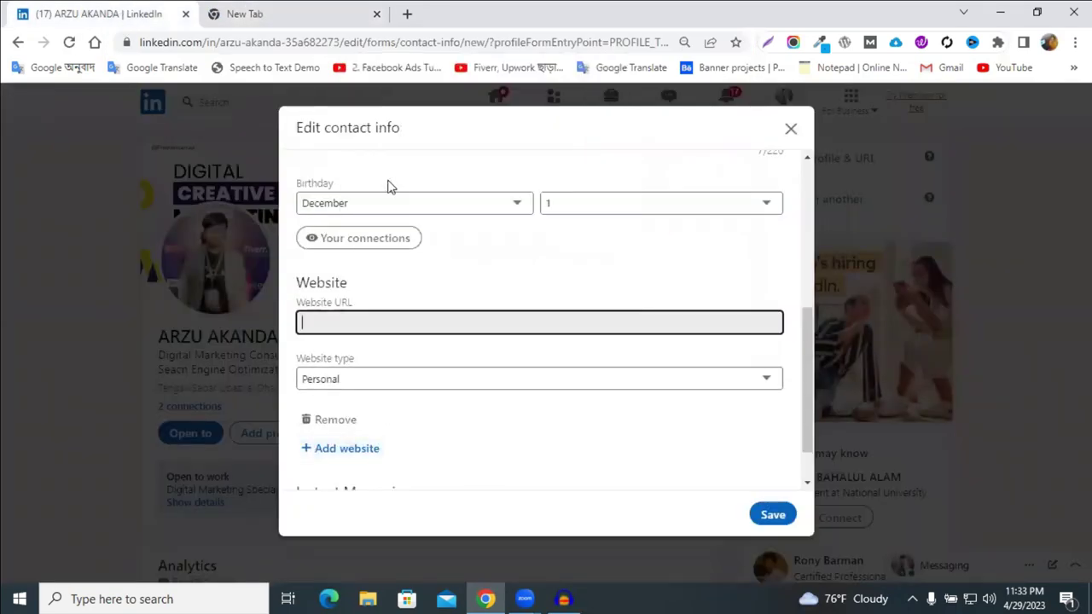
type("com")
- Paste newlifelearningitinstitute.com from the other tab into the Website URL field
left_click(238, 19)
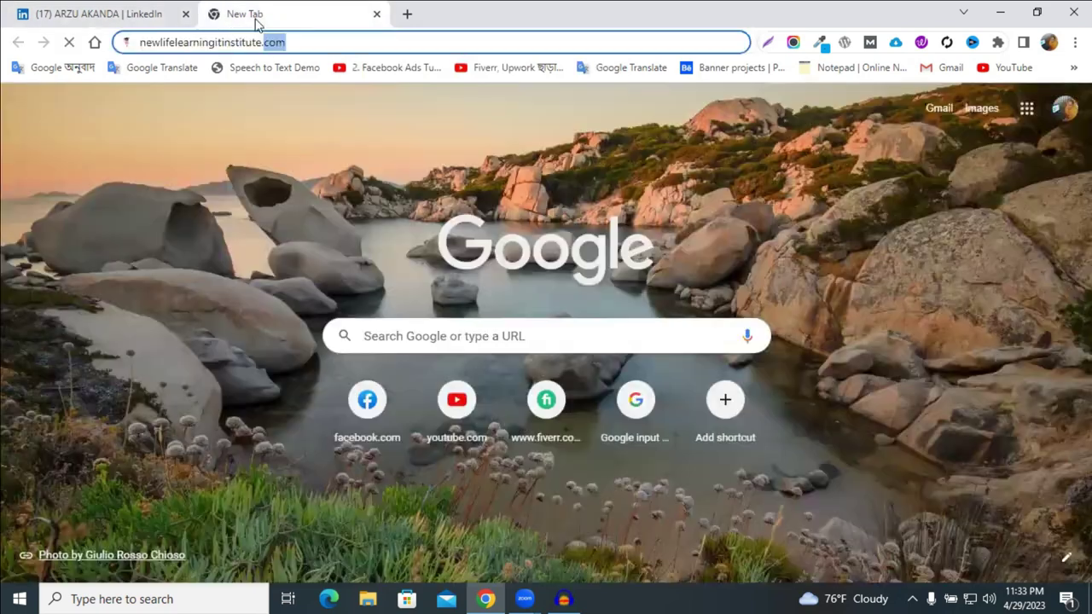
triple_click(296, 41)
key("ctrl+c")
key("Menu")
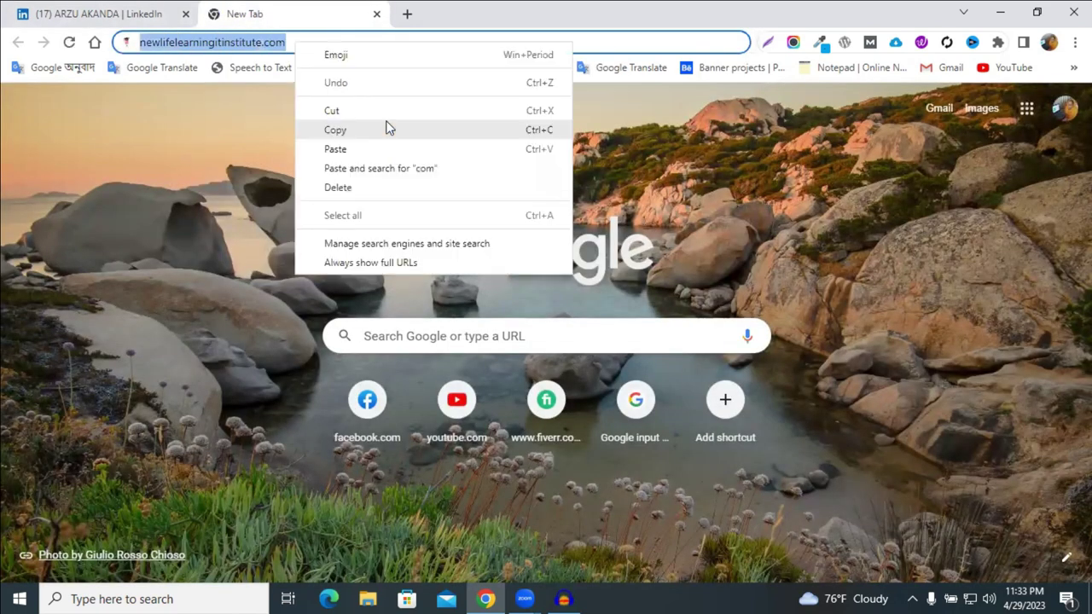
left_click(384, 111)
left_click(51, 14)
double_click(415, 322)
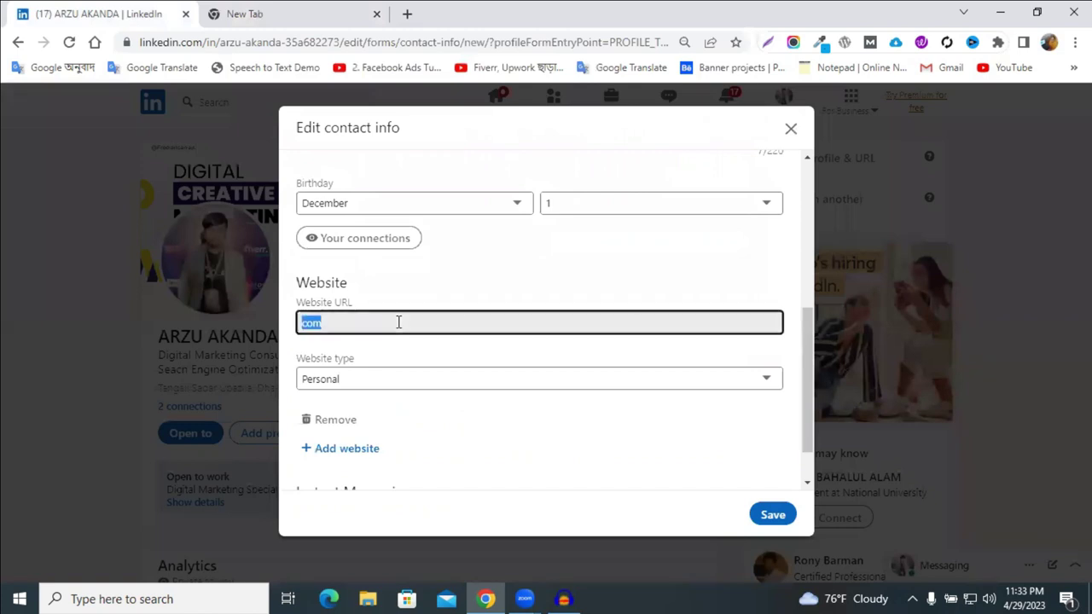
key("Menu")
left_click(453, 87)
- Set the website type to Company
scroll(464, 341, "down", 1)
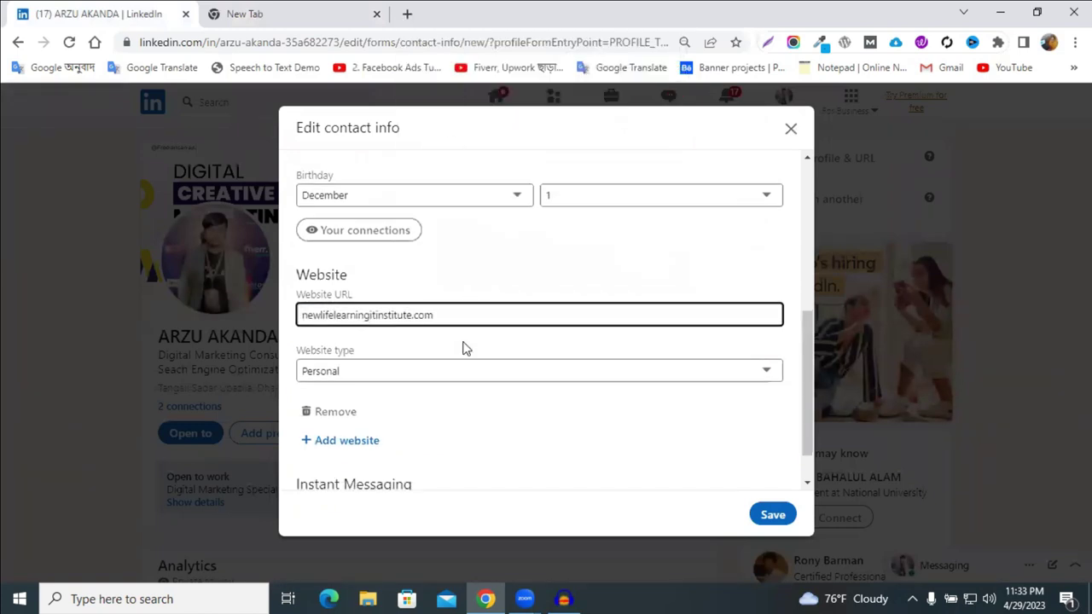
left_click(425, 325)
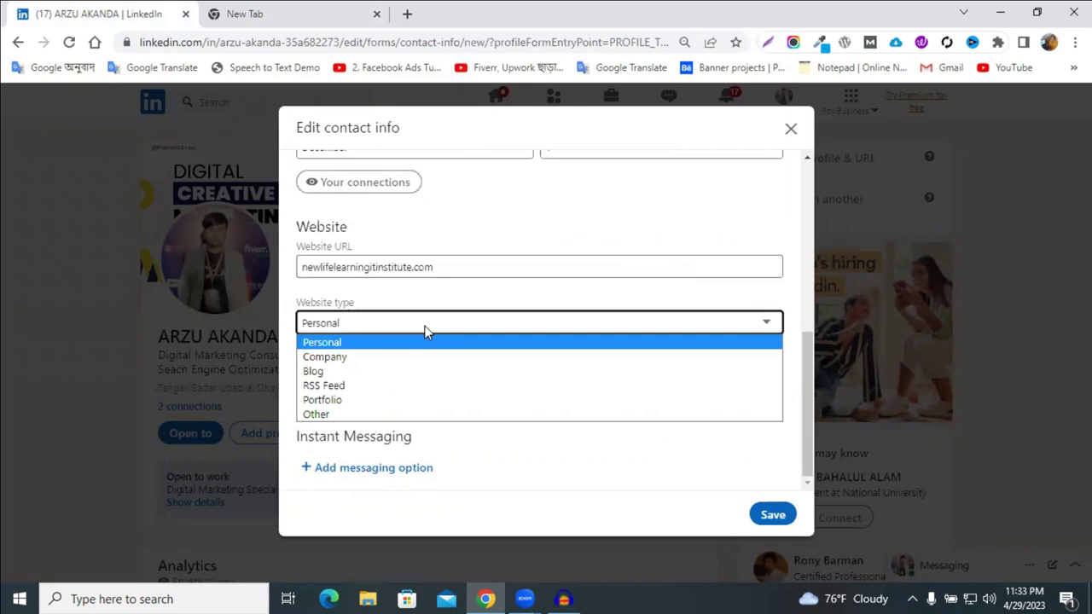
left_click(351, 361)
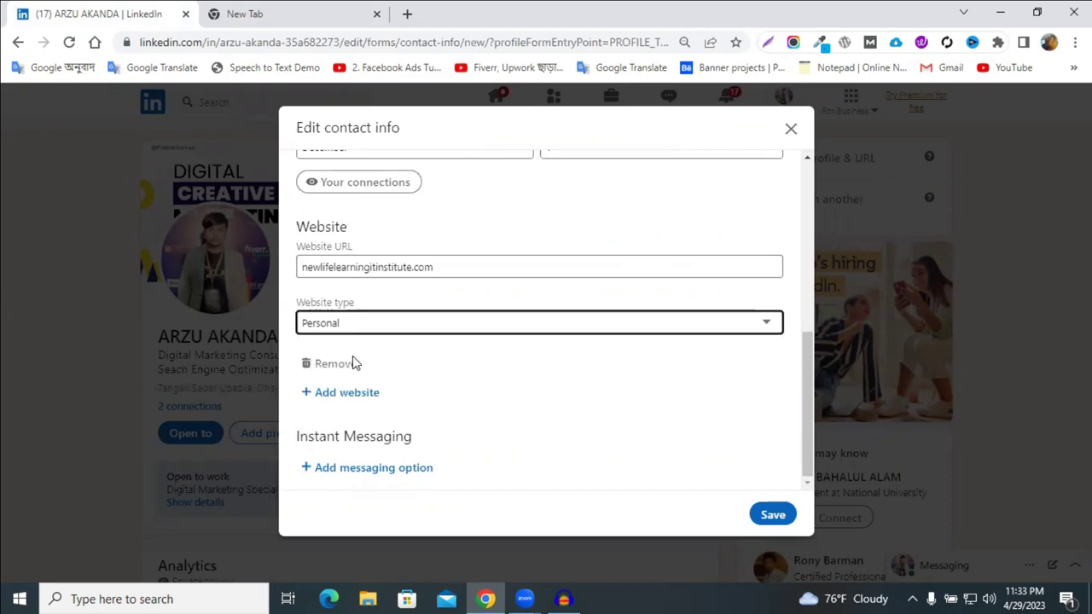
left_click(627, 386)
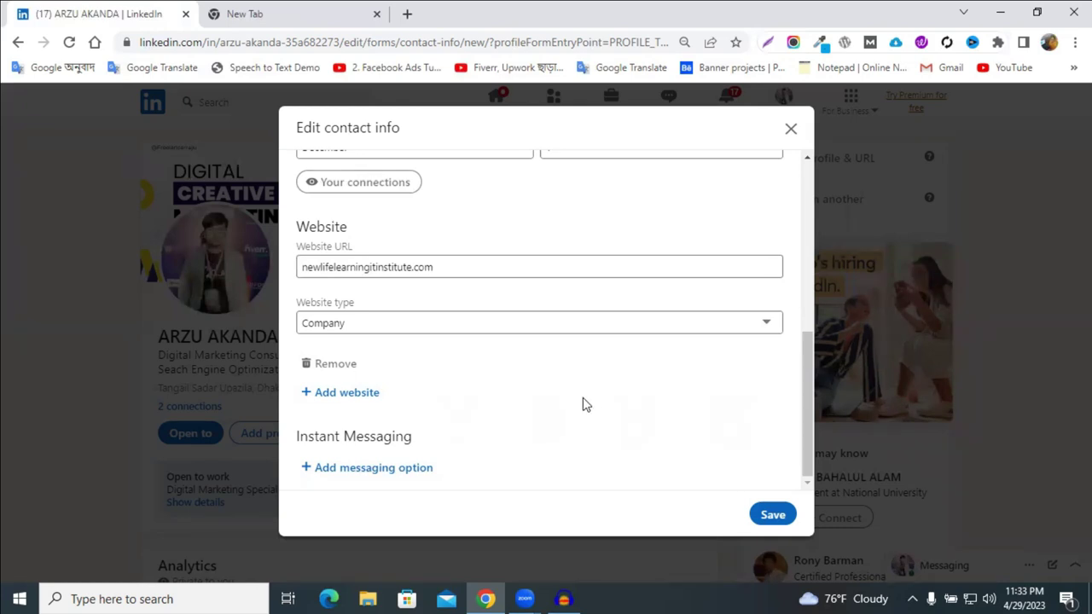
- Add an instant messaging entry, then remove it so no messaging account remains
left_click(331, 474)
scroll(481, 468, "down", 2)
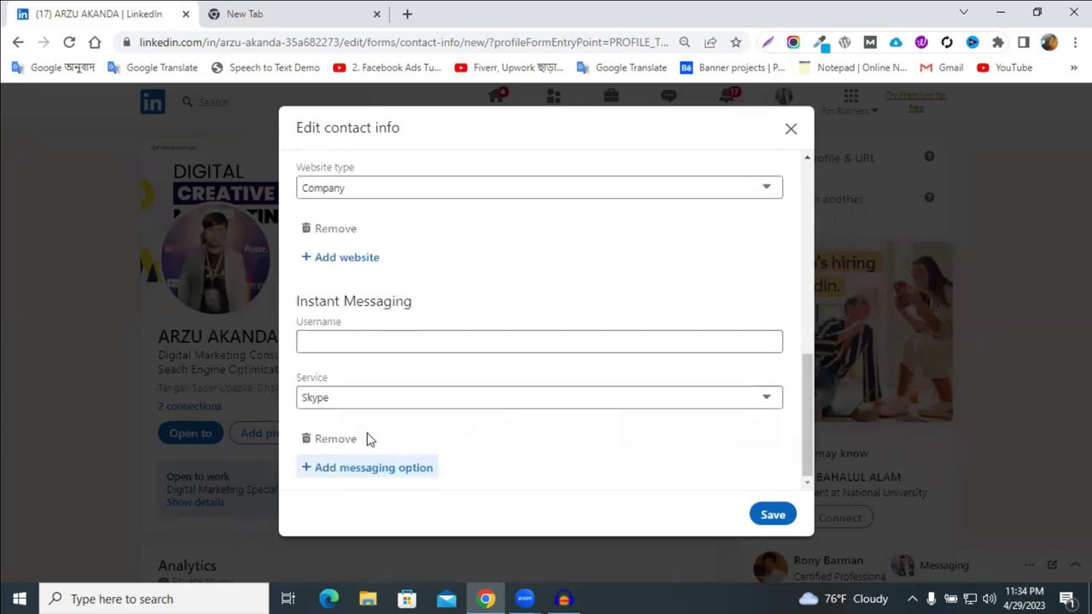
left_click(365, 403)
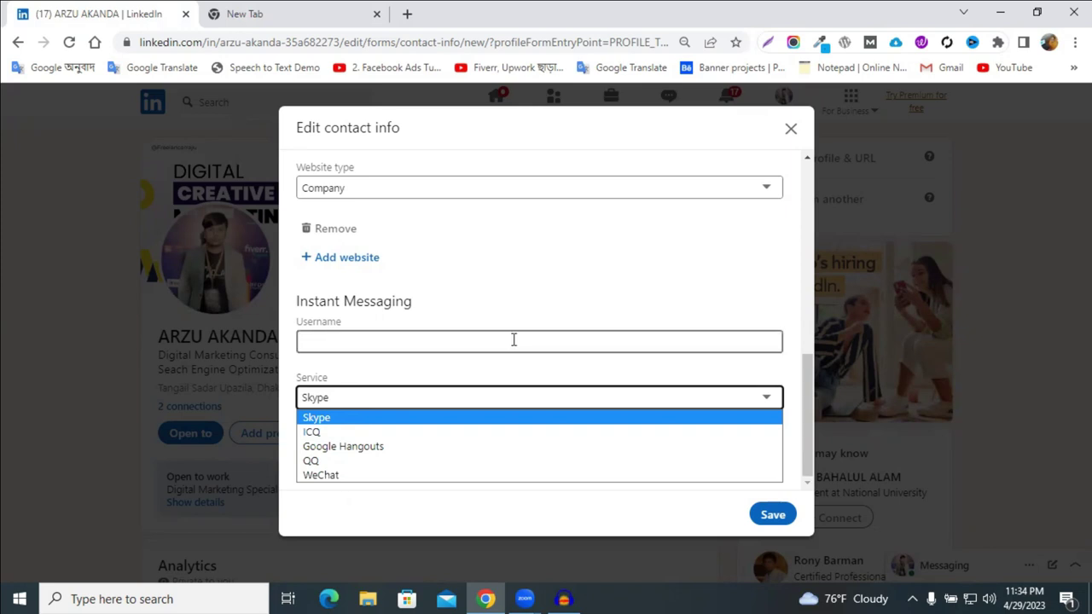
left_click(537, 300)
left_click(320, 438)
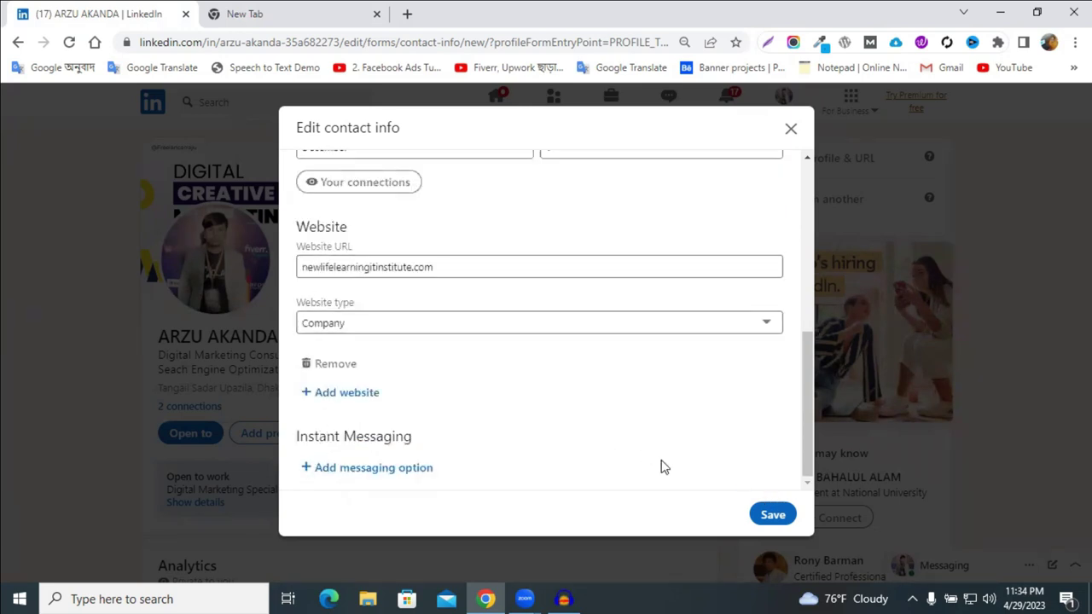
- Save the contact info changes and then the intro changes
left_click(773, 514)
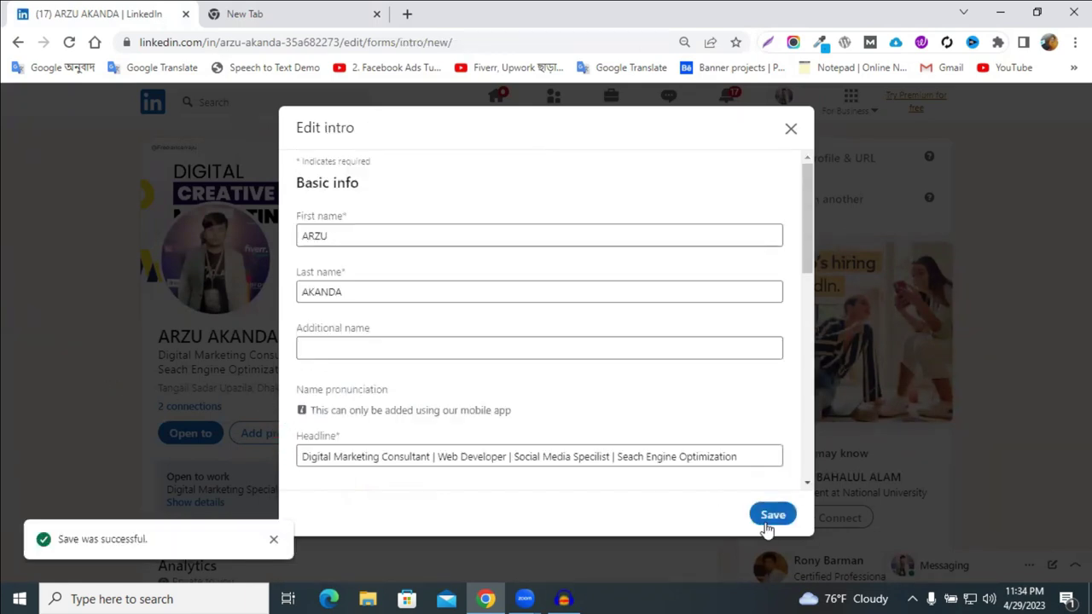
scroll(582, 378, "down", 10)
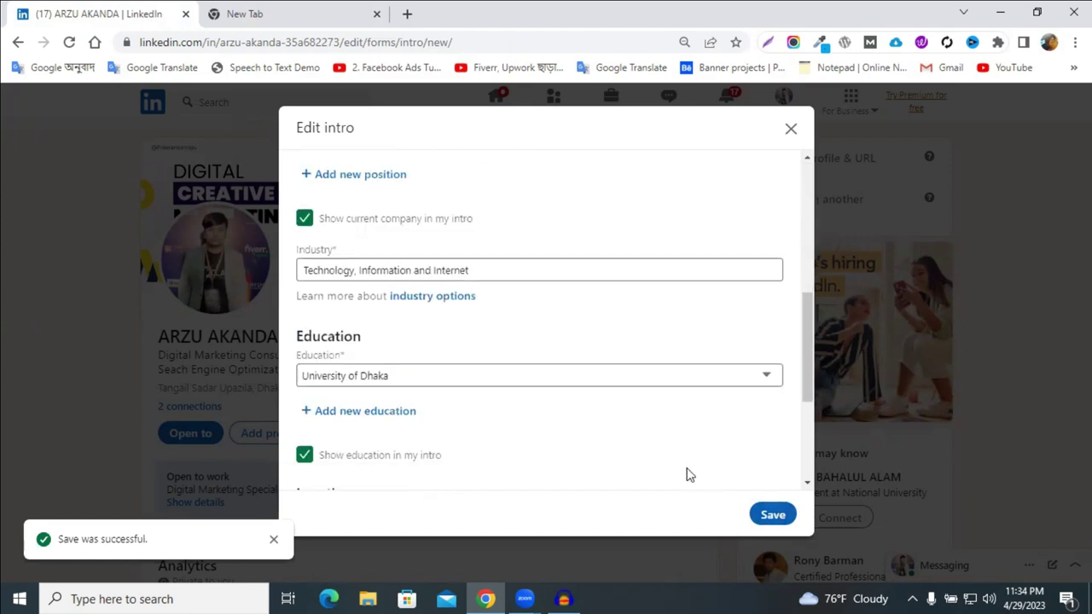
left_click(773, 515)
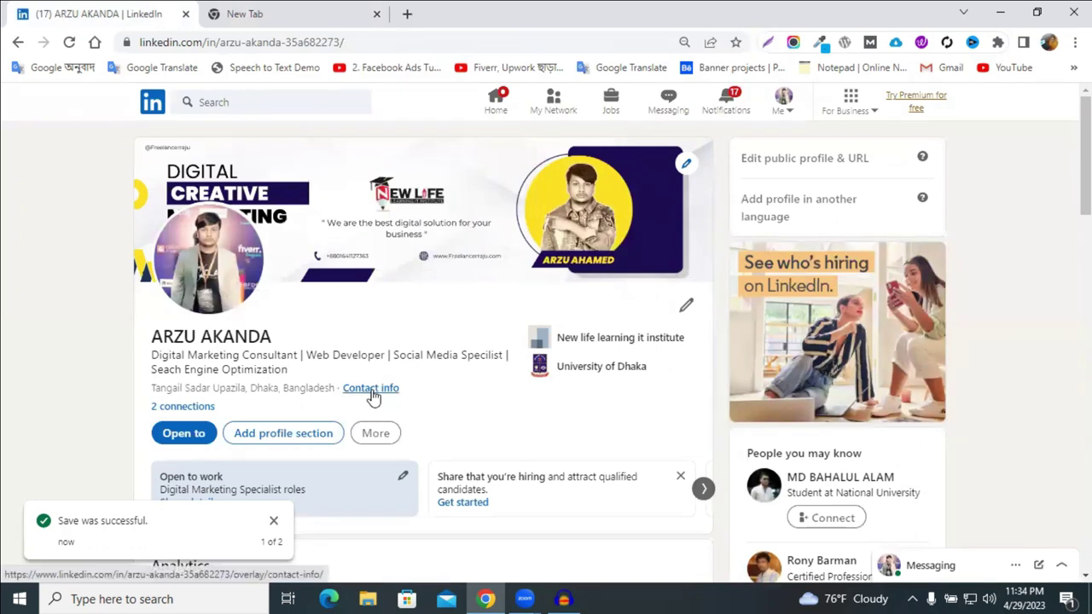
- Check that the profile's Contact info lists the company website, then close the overview
left_click(372, 392)
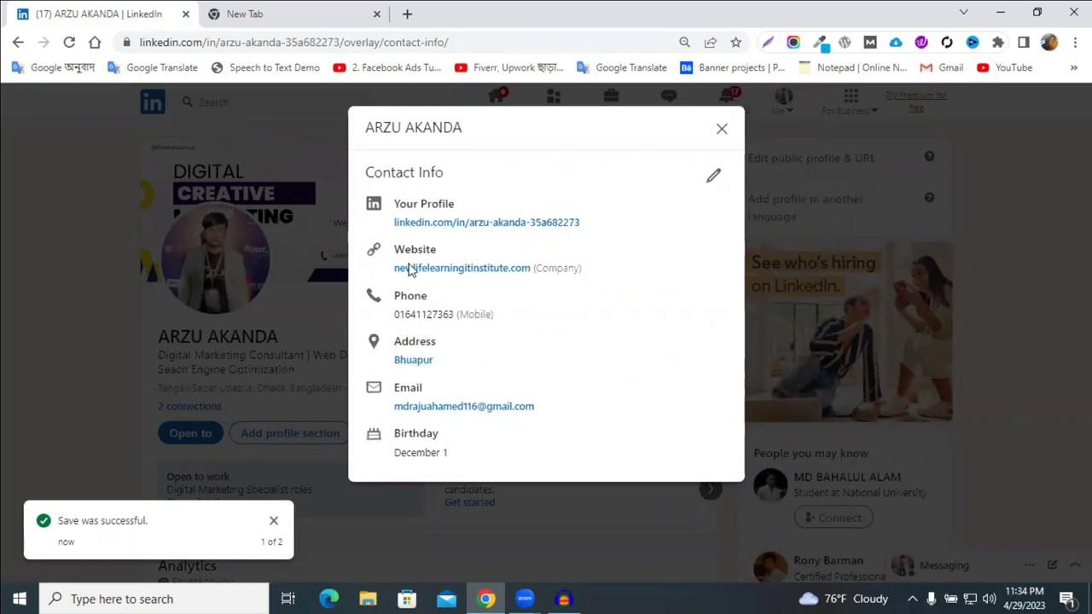
left_click(81, 260)
scroll(449, 348, "down", 1)
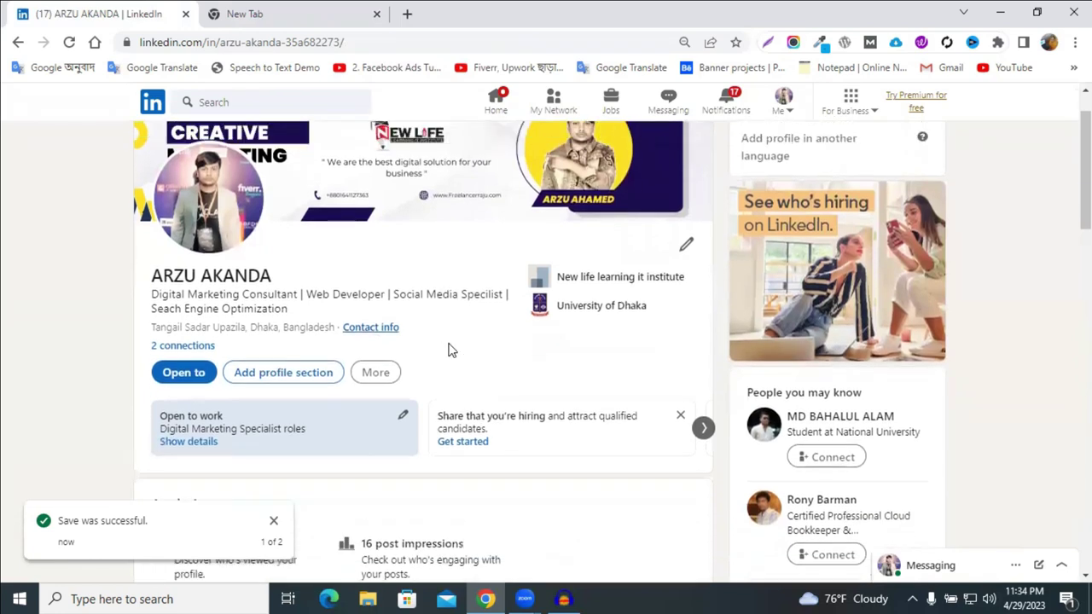
scroll(449, 349, "up", 1)
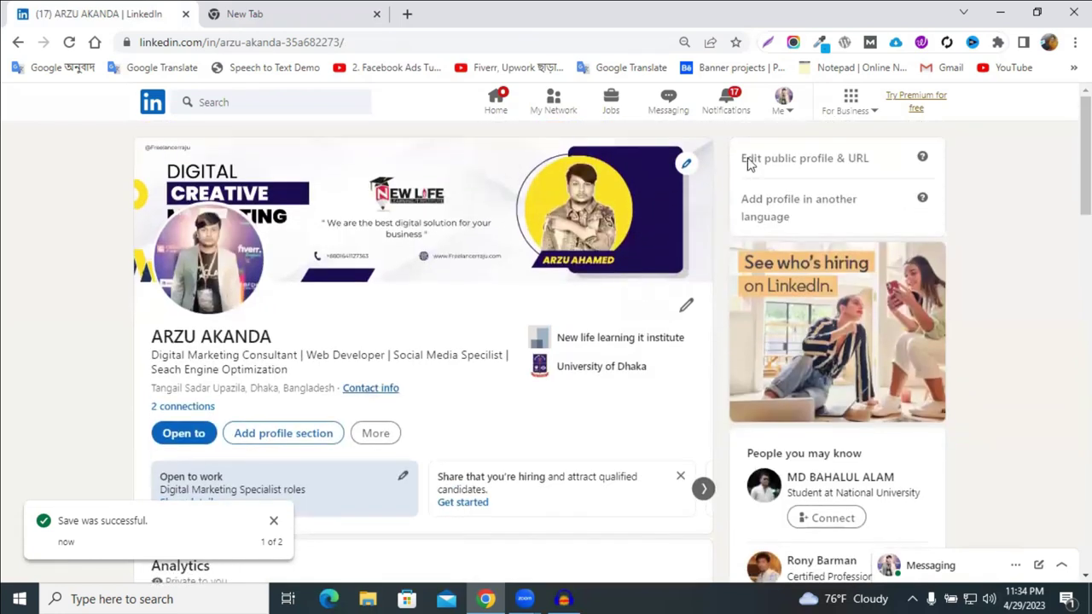
left_click(784, 109)
- In Settings & Privacy, open Personal demographic information and set Gender to Man
left_click(670, 296)
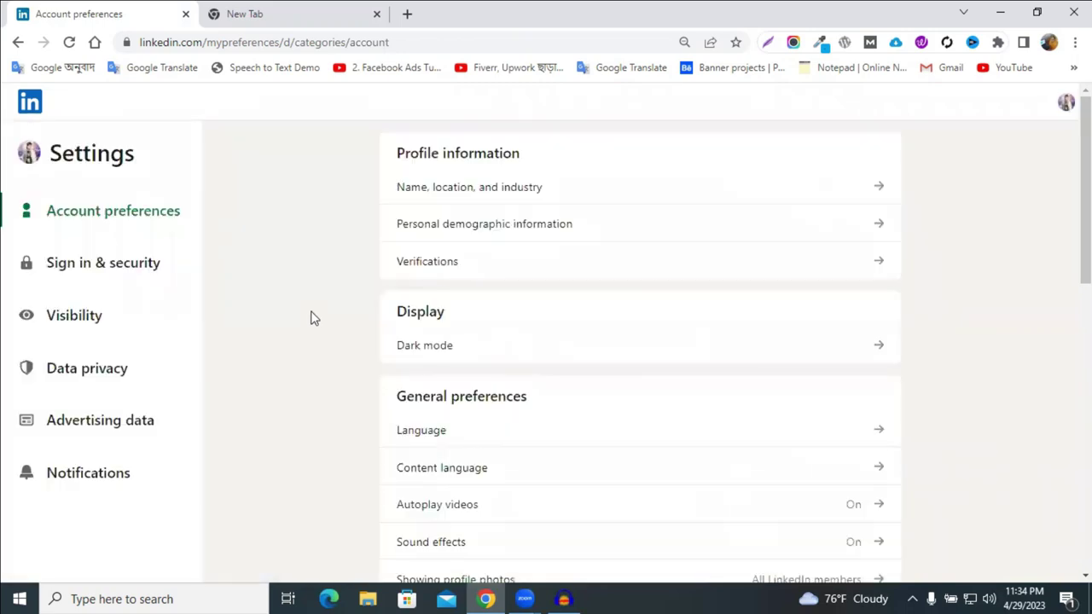
left_click(493, 229)
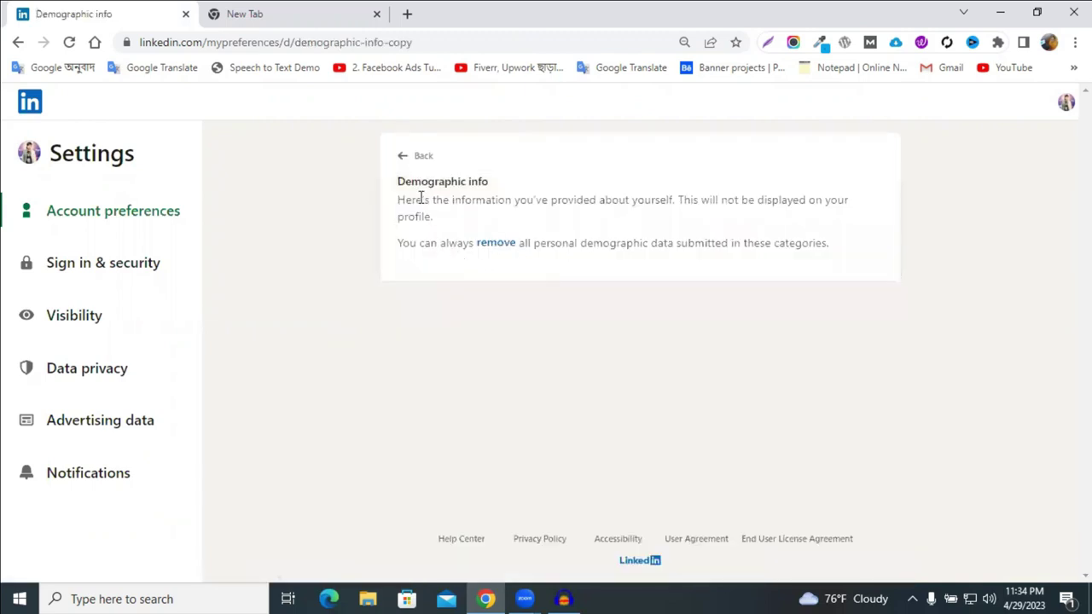
left_click(471, 352)
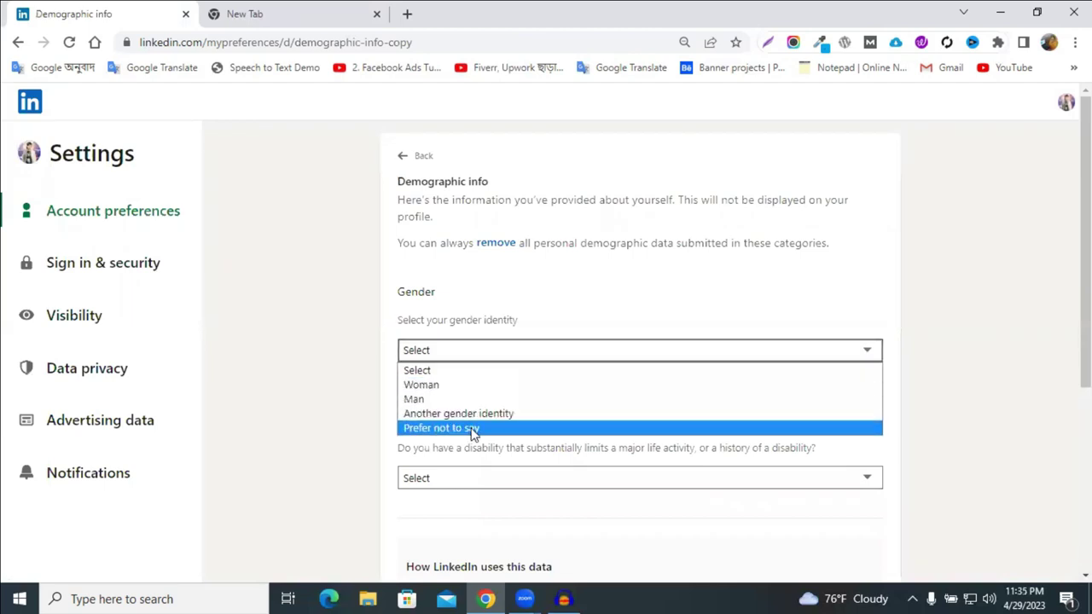
left_click(456, 399)
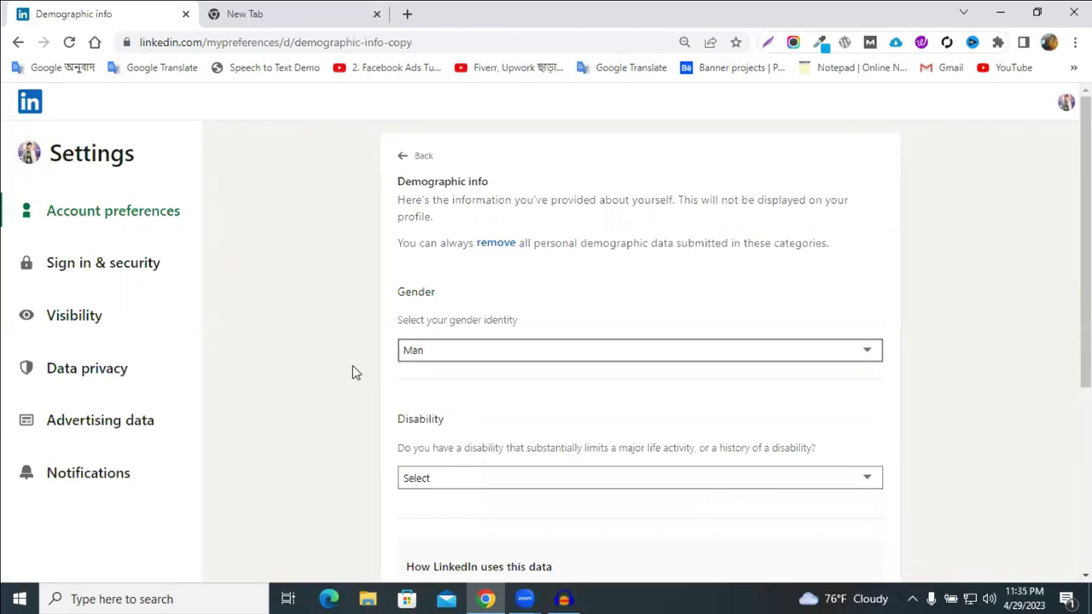
- Leave Disability unanswered and return to Account preferences
scroll(446, 475, "down", 1)
left_click(452, 403)
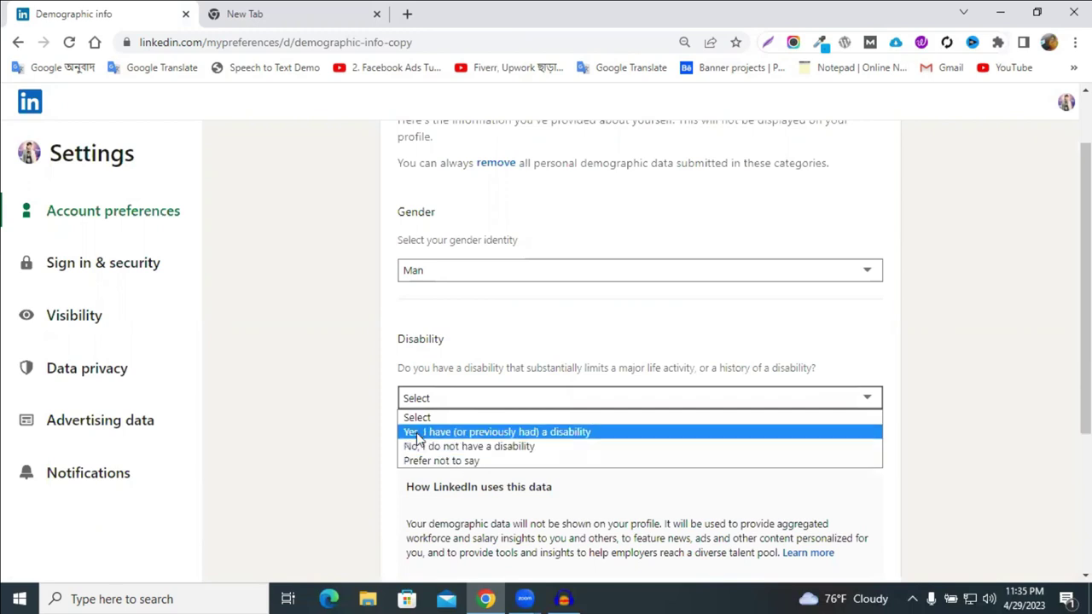
left_click(315, 390)
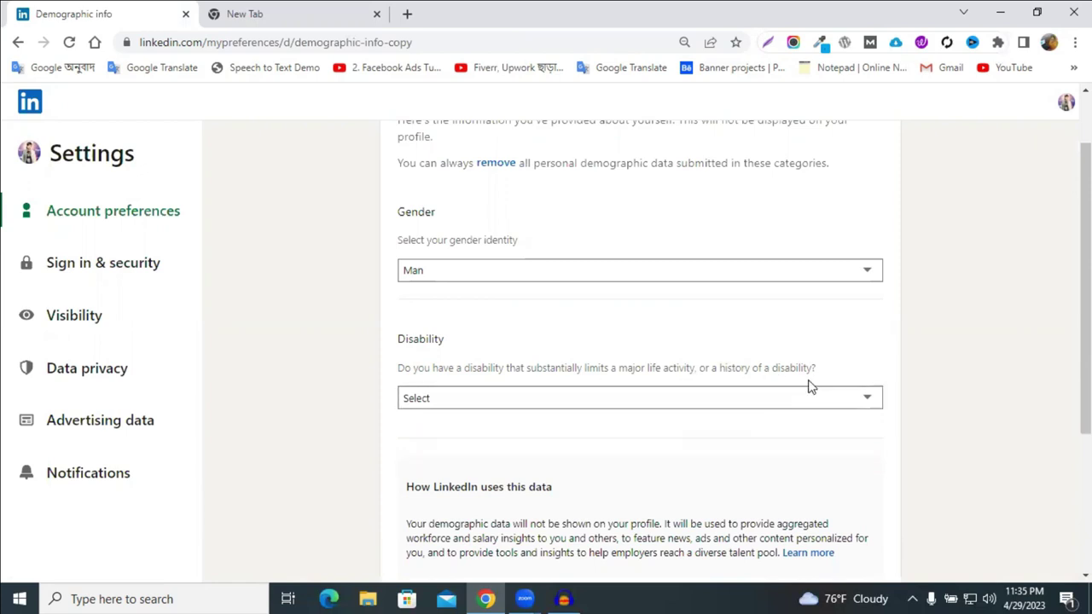
scroll(701, 299, "down", 1)
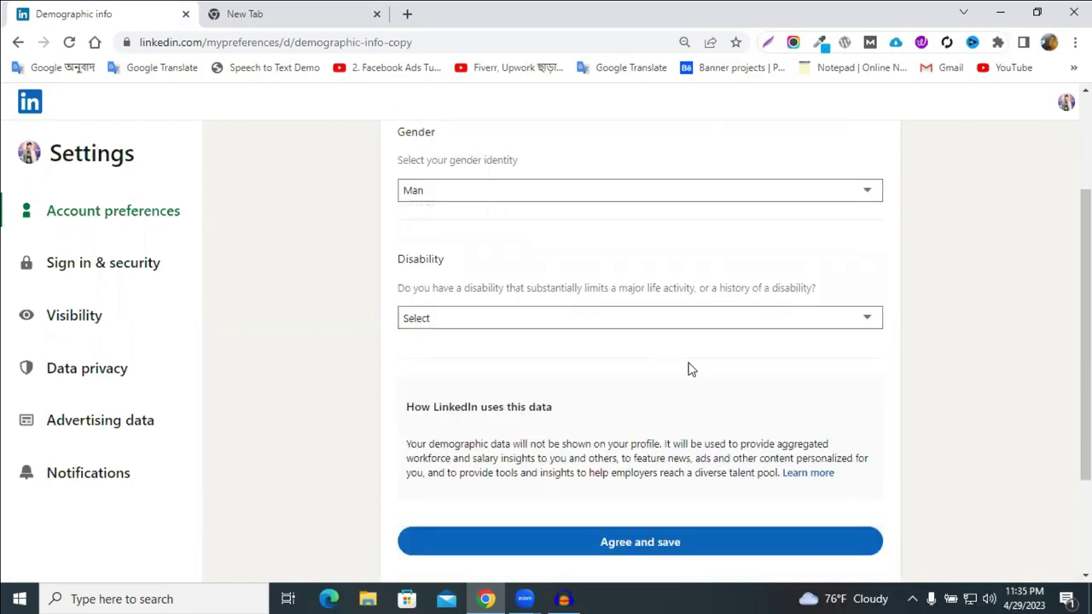
scroll(690, 367, "up", 2)
scroll(595, 381, "down", 4)
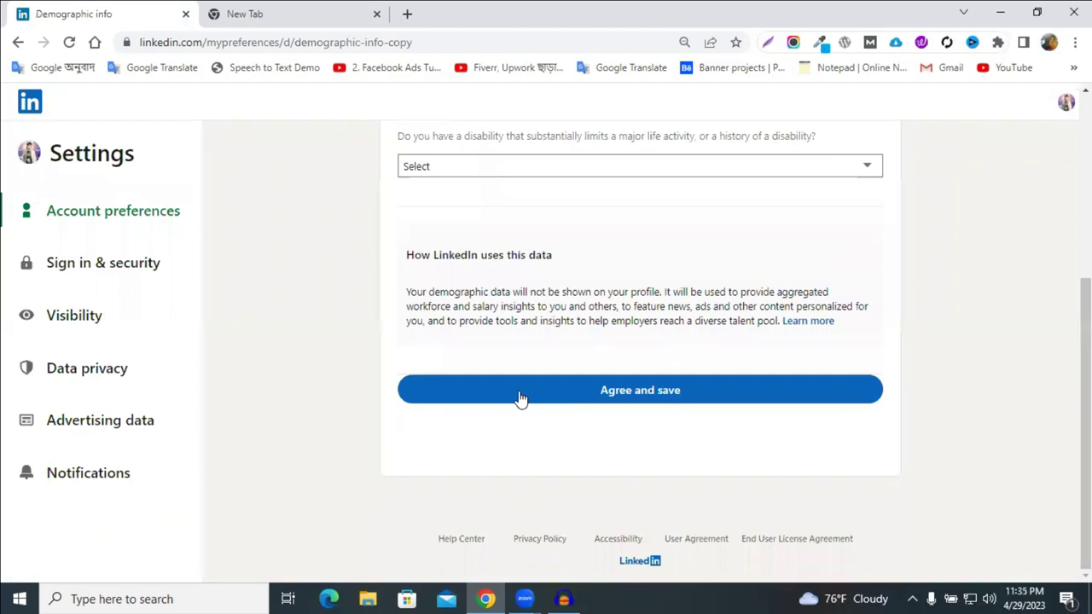
scroll(558, 407, "up", 4)
left_click(402, 162)
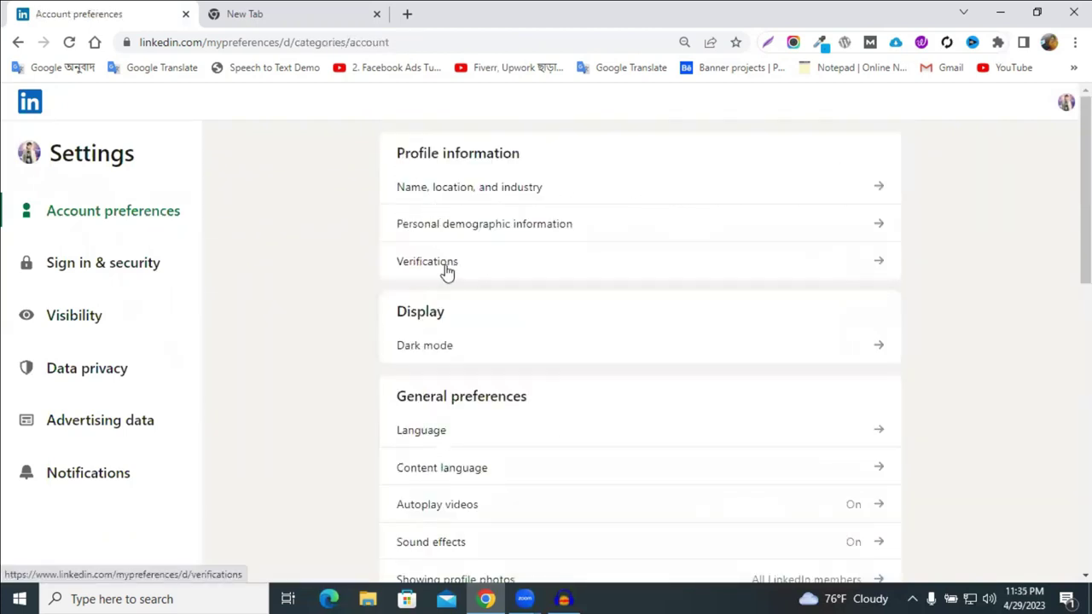
- Look at the Verifications and Language (English) settings, returning to Account preferences each time
left_click(435, 271)
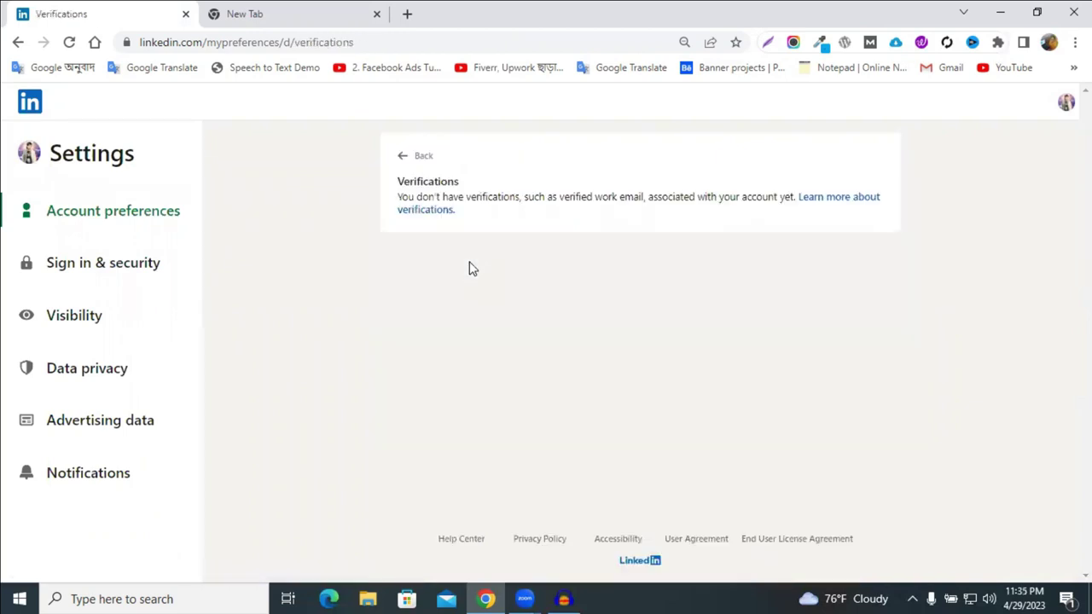
left_click(401, 160)
scroll(704, 303, "down", 1)
scroll(696, 307, "down", 2)
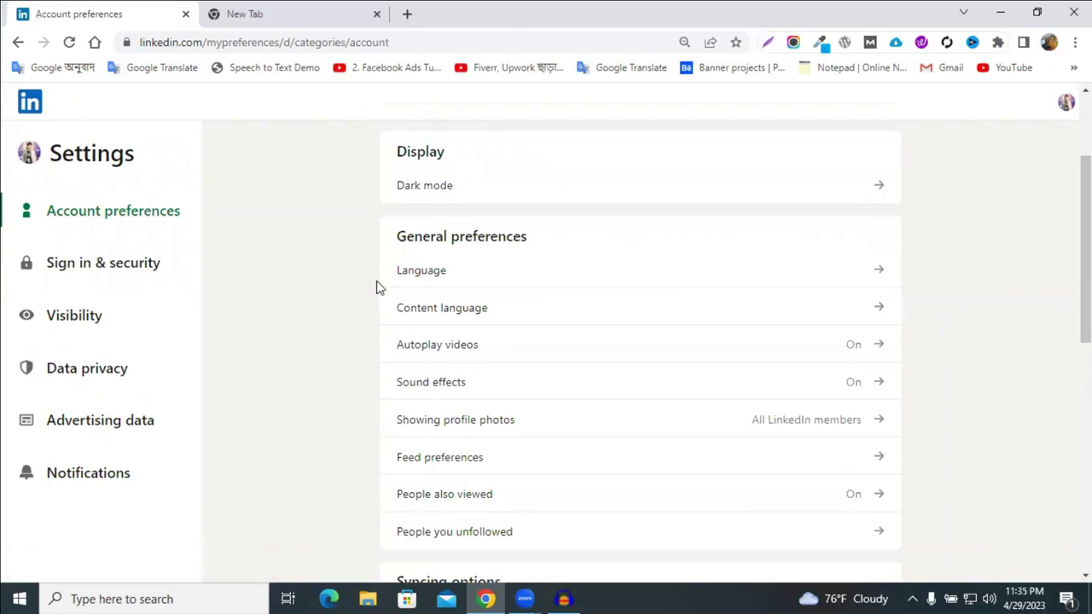
left_click(535, 275)
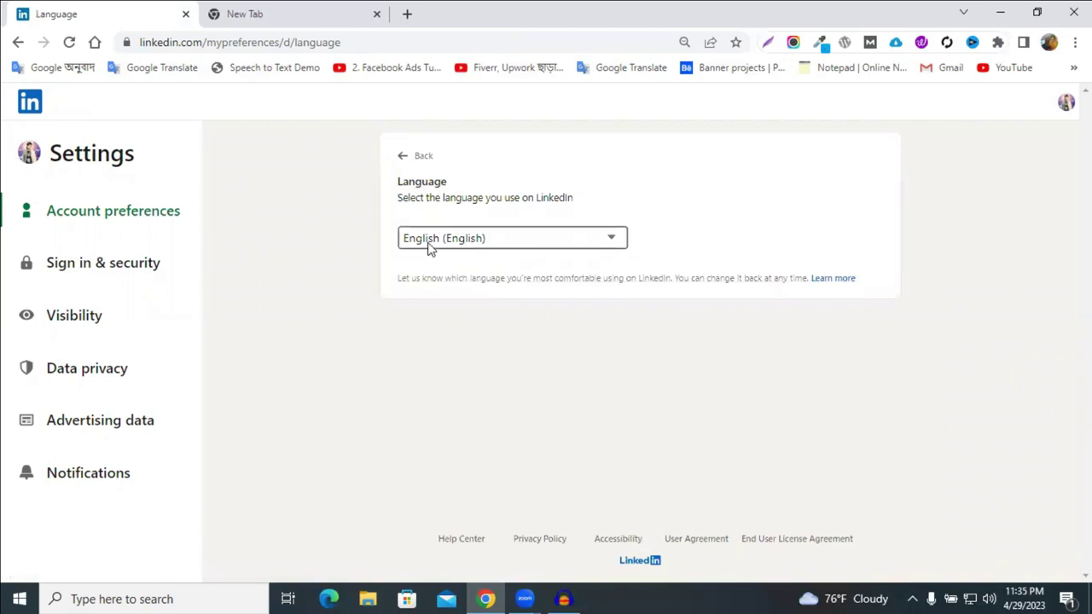
left_click(406, 162)
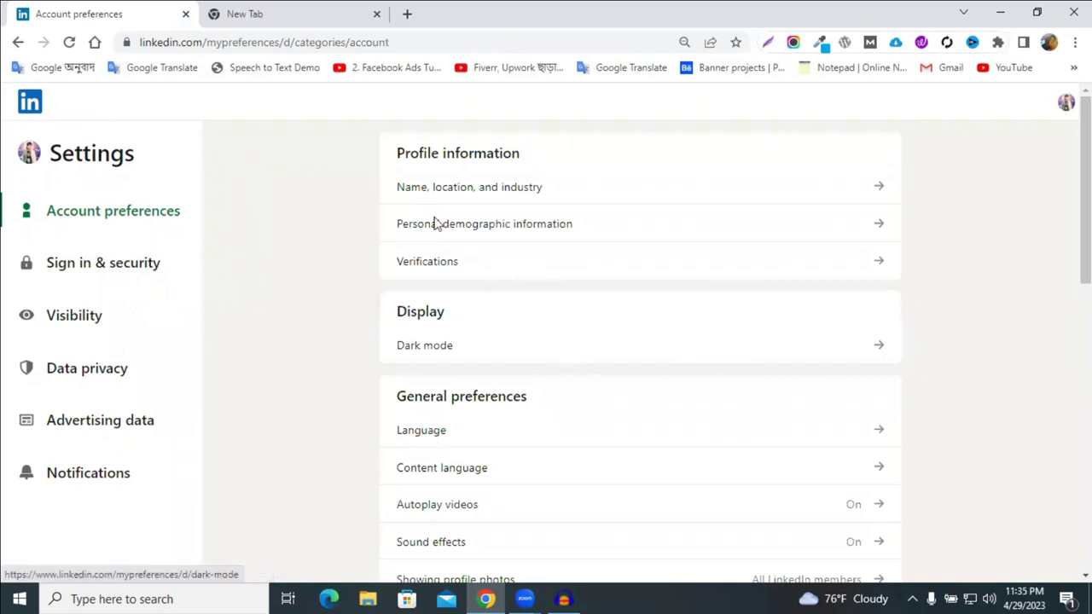
left_click(460, 346)
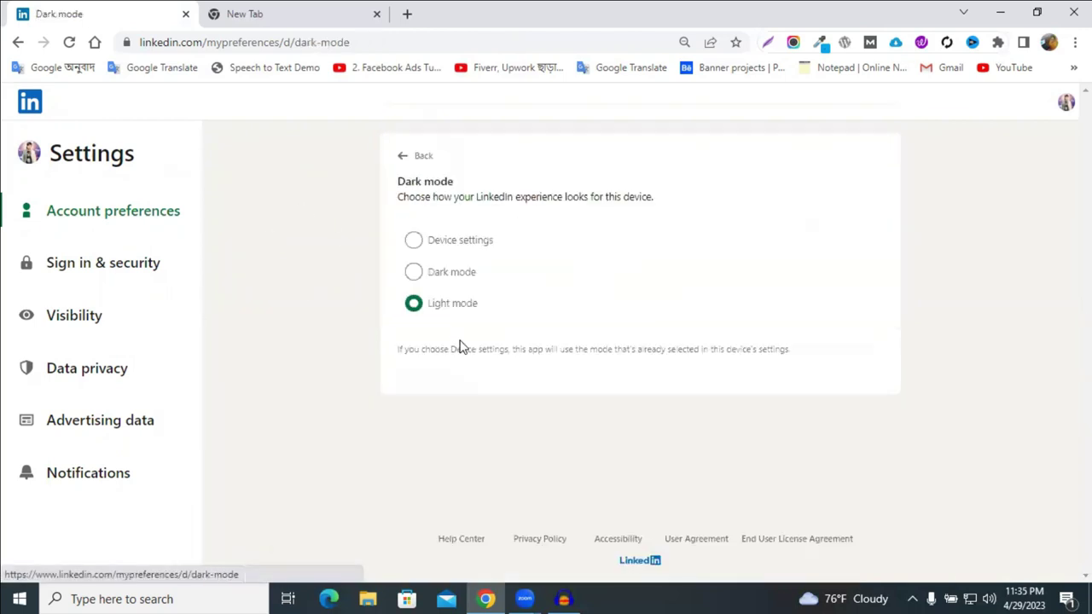
left_click(413, 272)
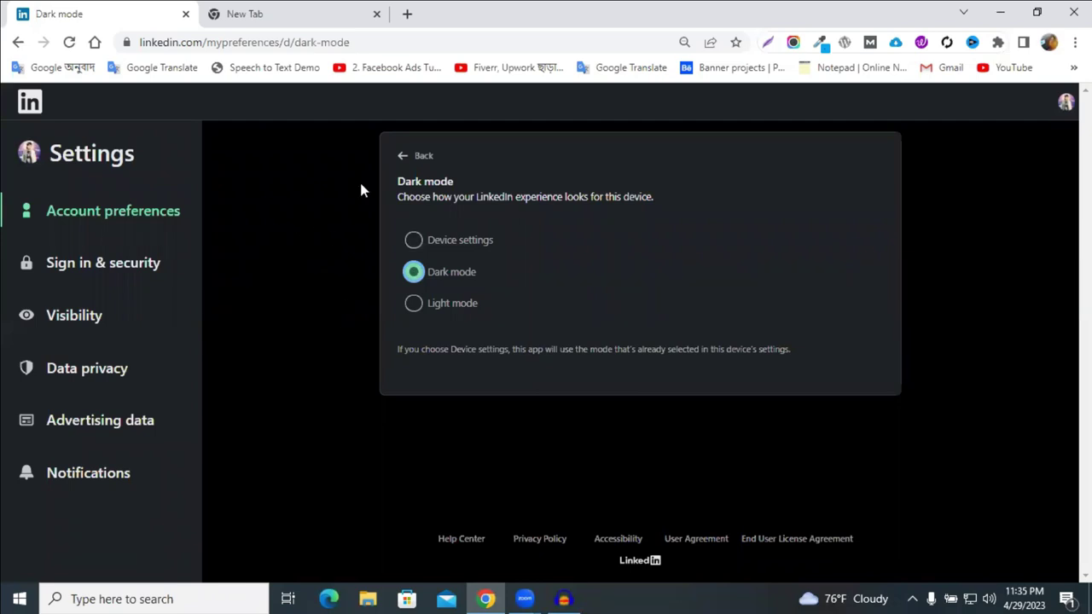
left_click(414, 306)
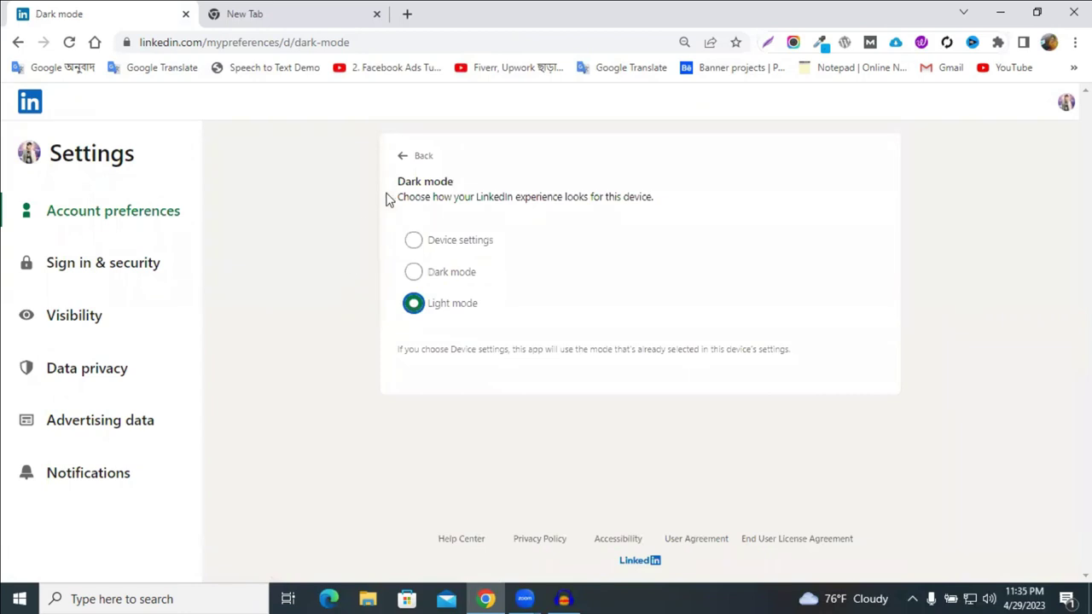
left_click(416, 159)
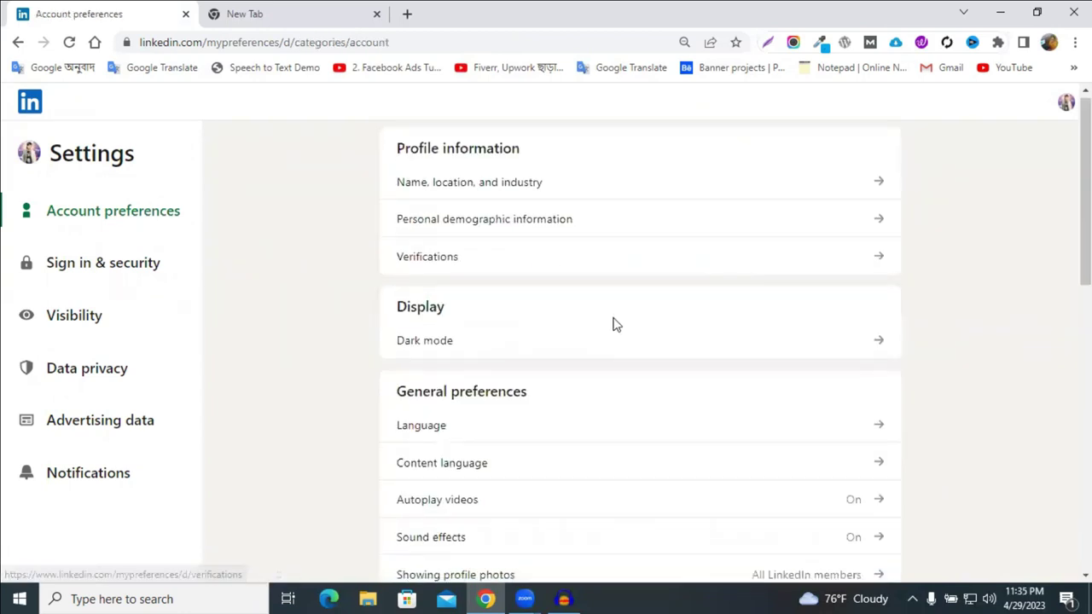
scroll(614, 323, "down", 2)
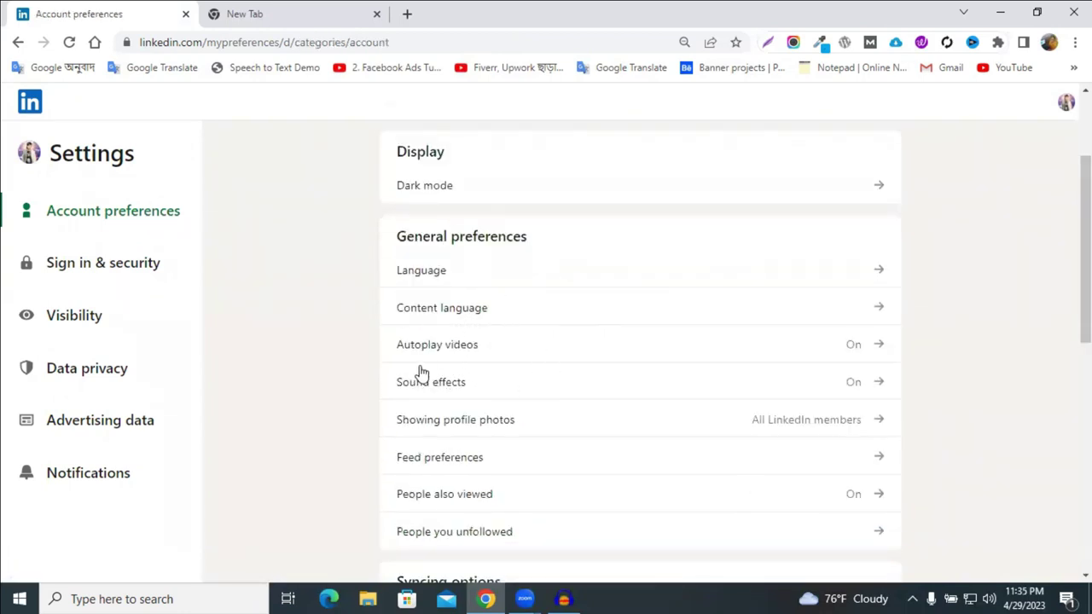
scroll(483, 366, "down", 3)
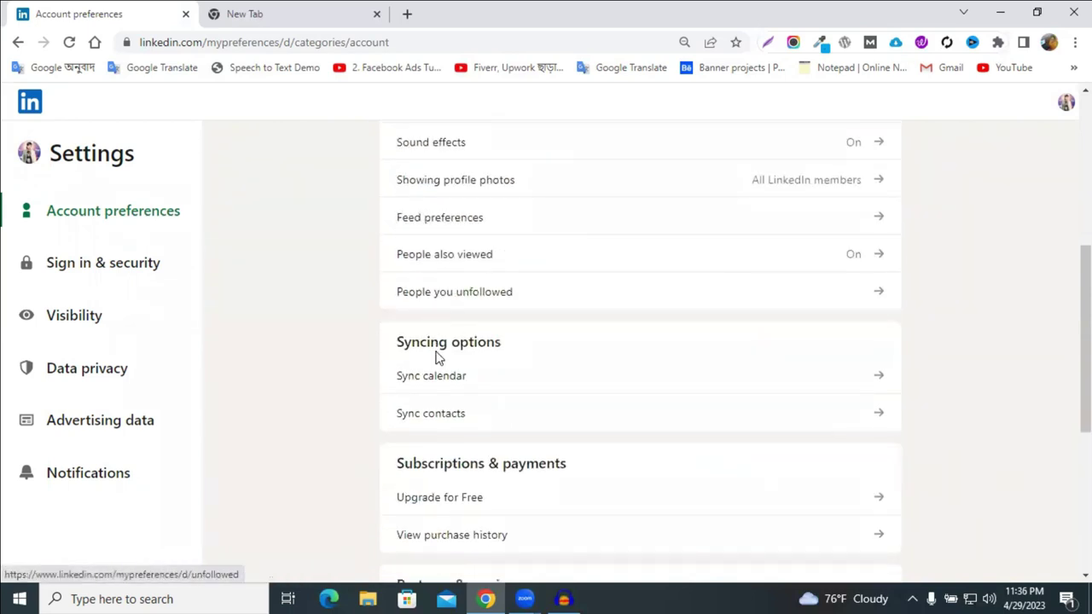
scroll(558, 362, "down", 4)
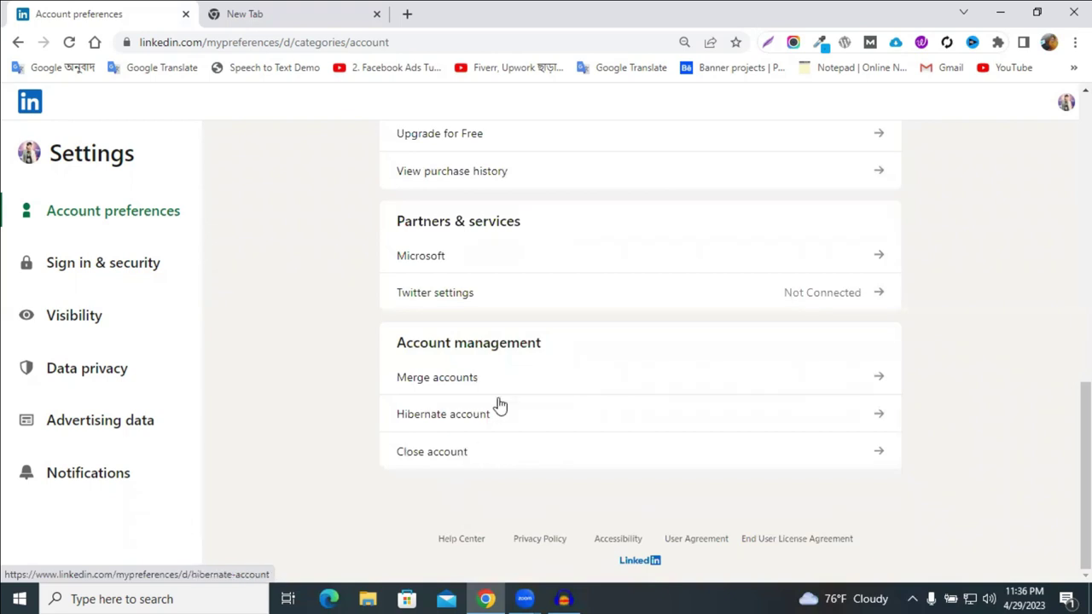
scroll(499, 404, "up", 1)
scroll(499, 405, "up", 3)
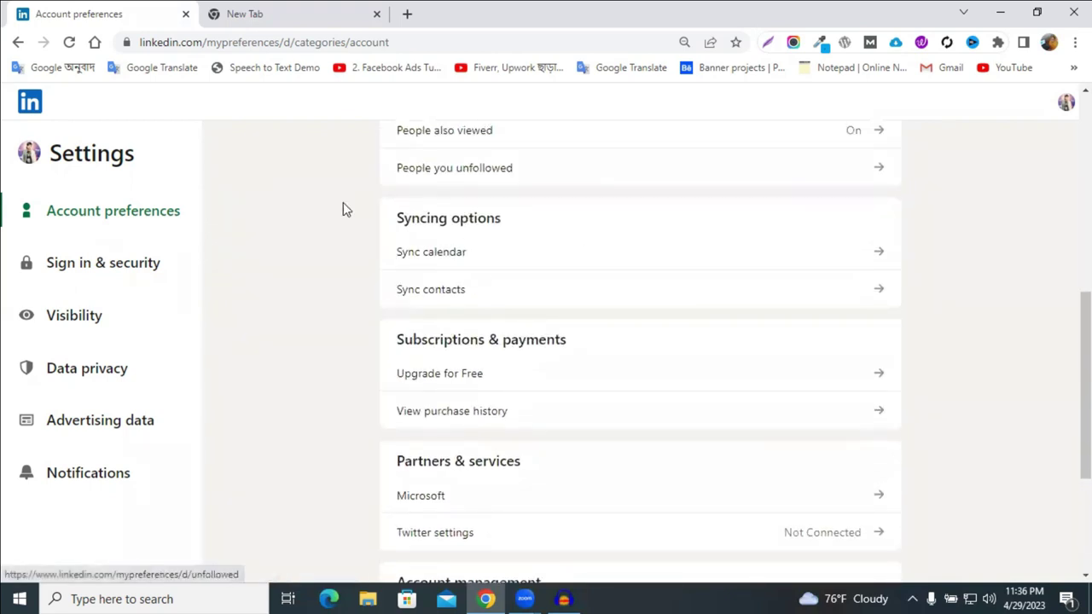
scroll(499, 247, "up", 2)
scroll(499, 247, "up", 3)
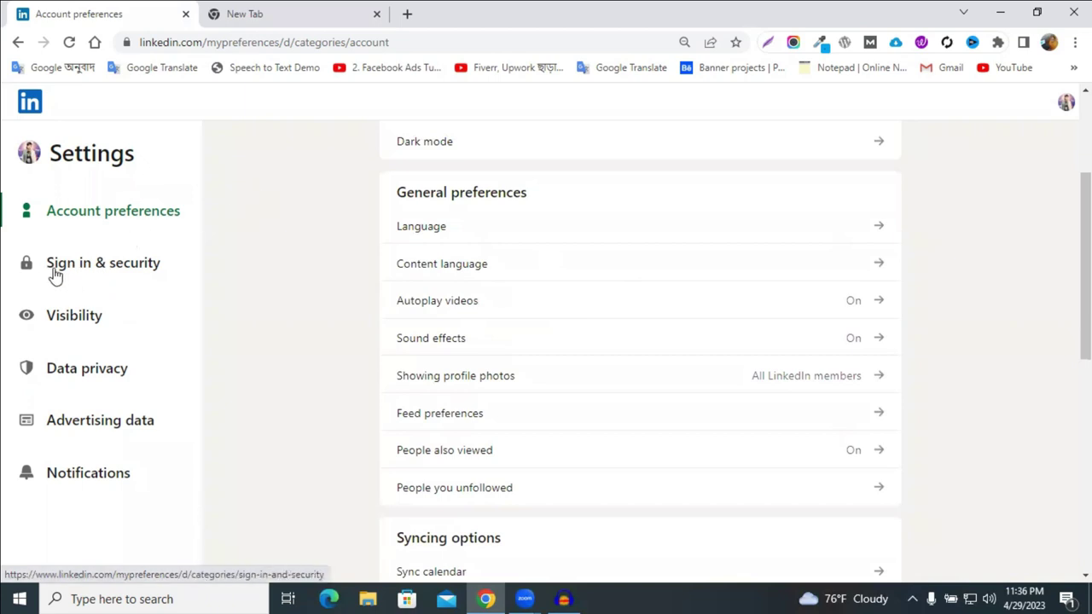
scroll(563, 331, "down", 10)
scroll(550, 375, "up", 10)
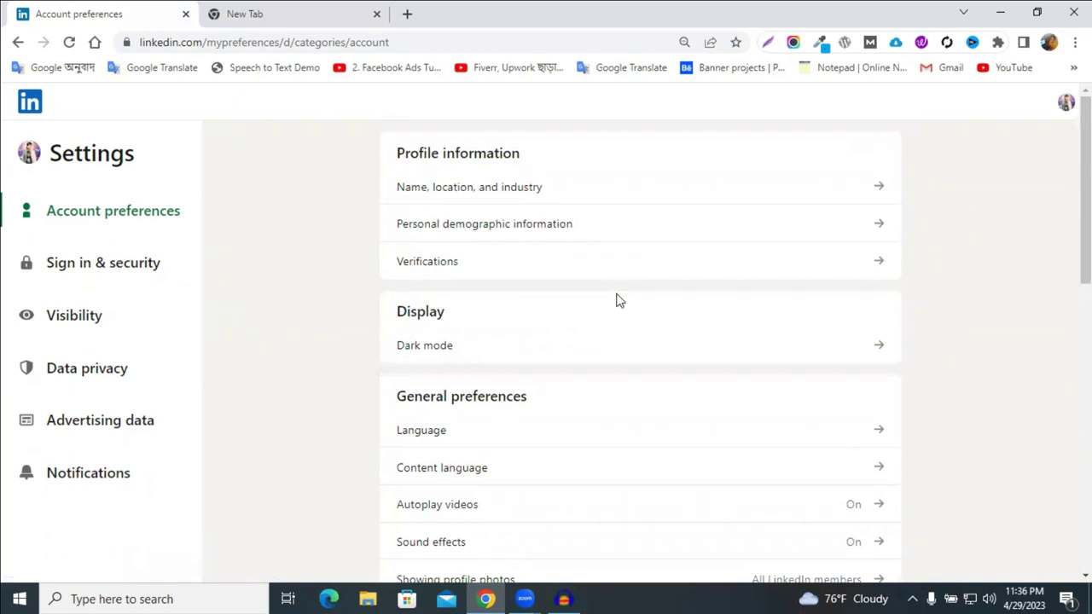
- Open Sign in & security and check Phone numbers, which has none added
left_click(114, 273)
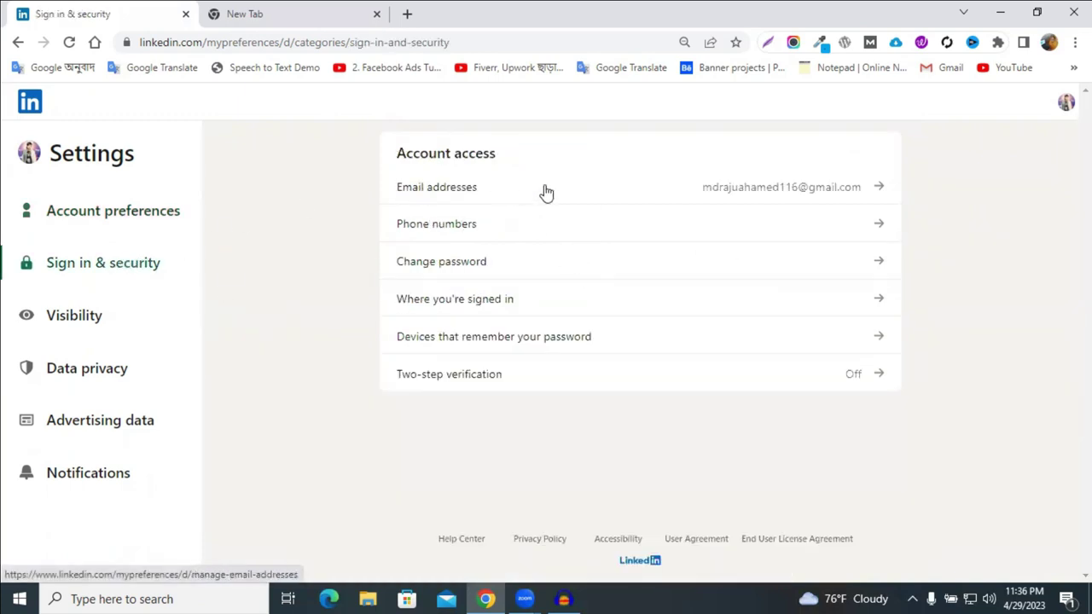
left_click(522, 230)
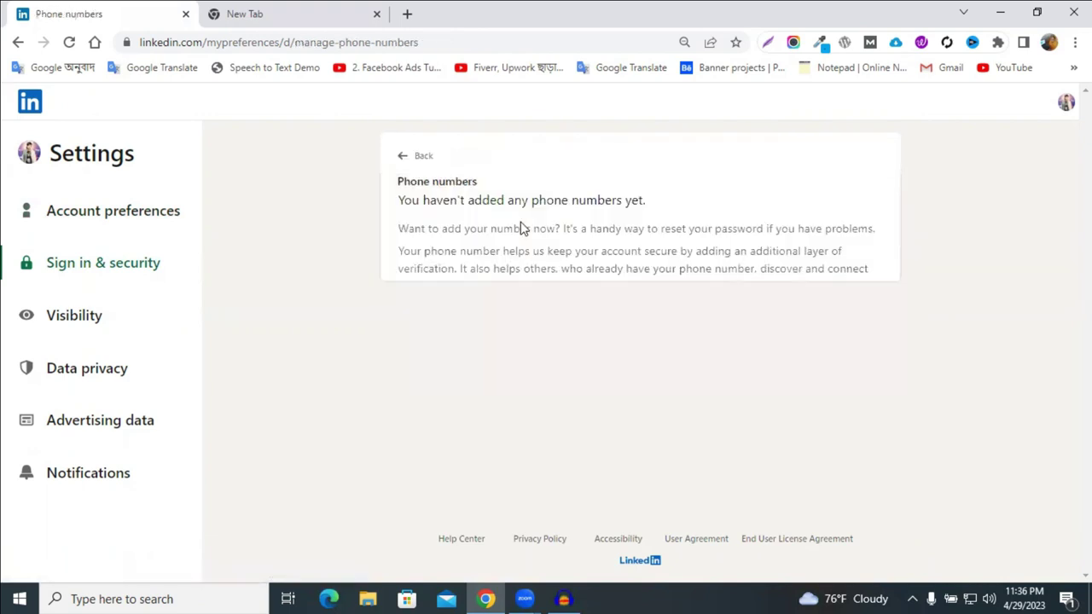
left_click(404, 162)
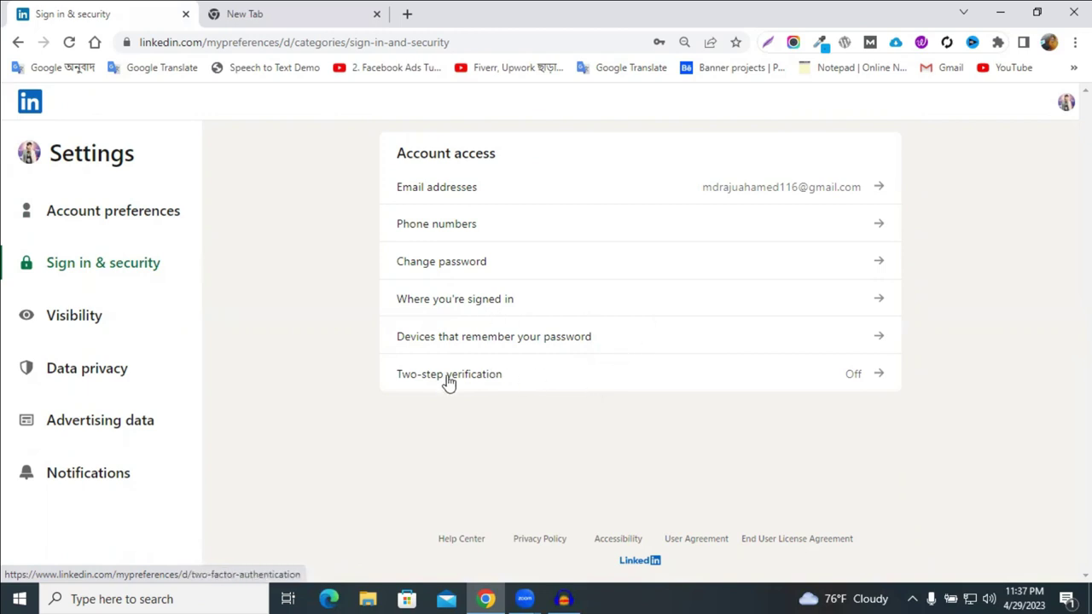
- Start two-step verification setup and choose Authenticator App as the method
left_click(668, 389)
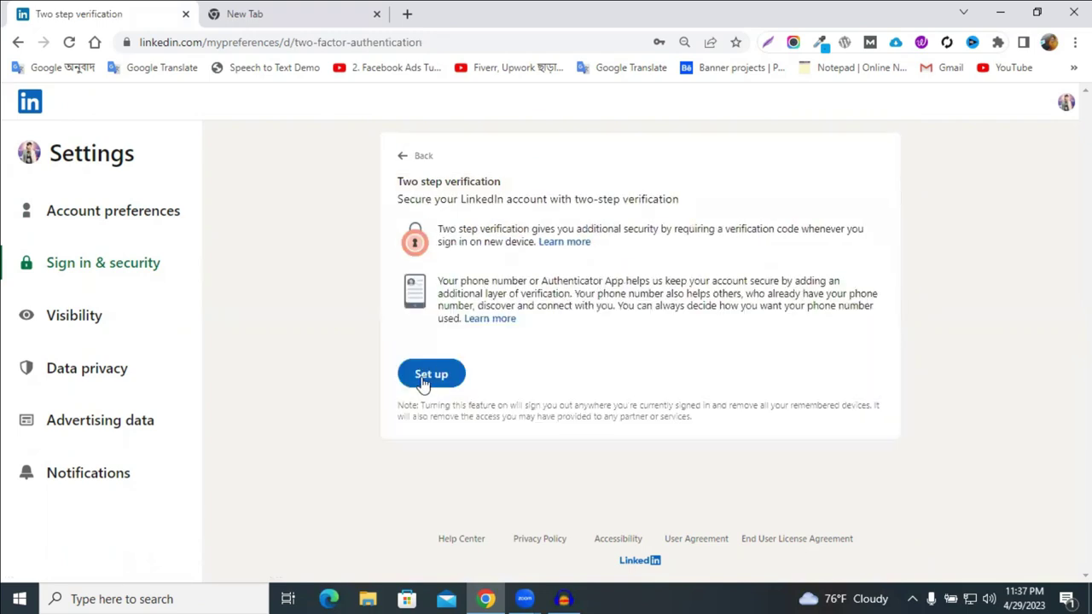
left_click(423, 377)
left_click(481, 261)
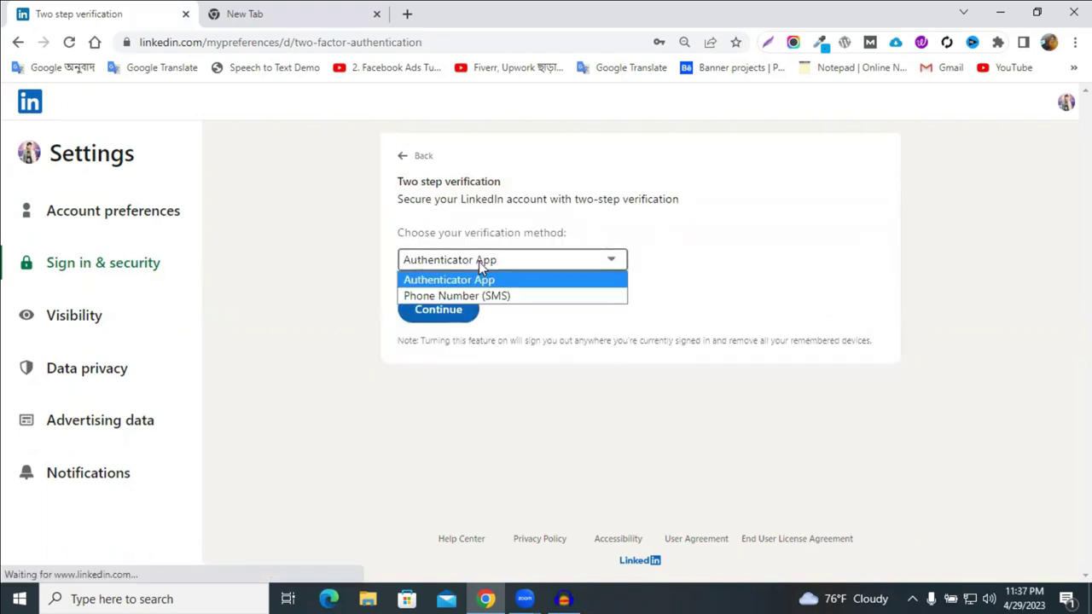
left_click(449, 274)
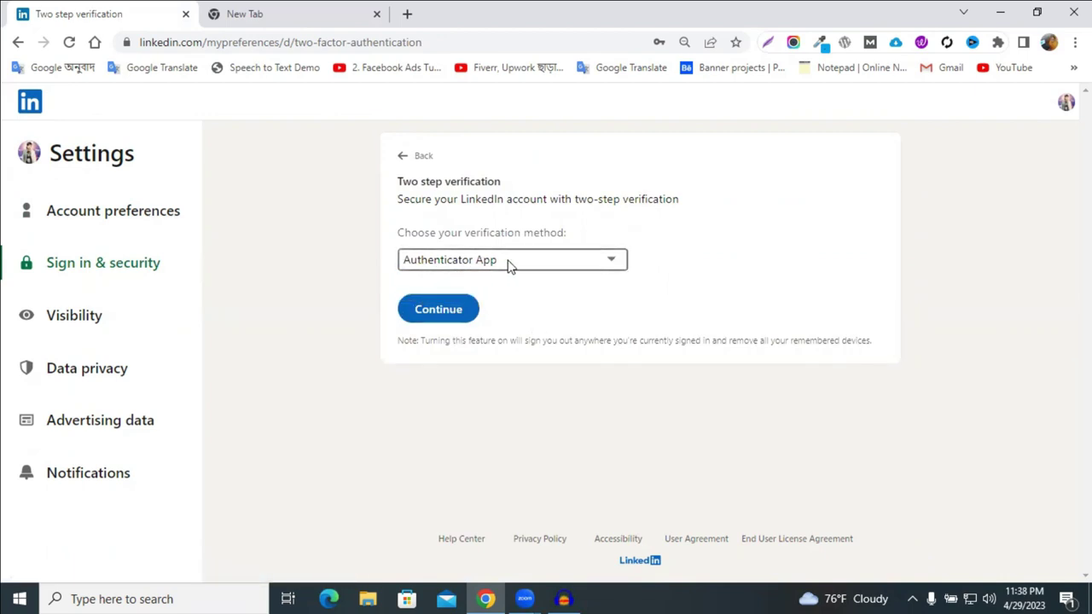
left_click(440, 310)
- Confirm the account password and continue past the secret-key instructions
left_click(453, 451)
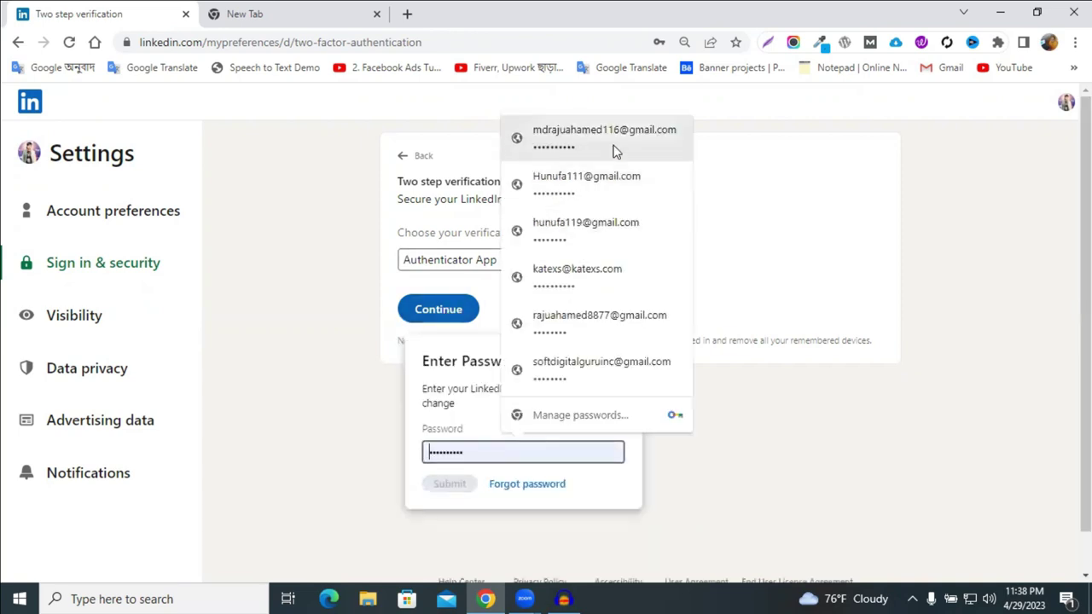
left_click(616, 151)
left_click(446, 487)
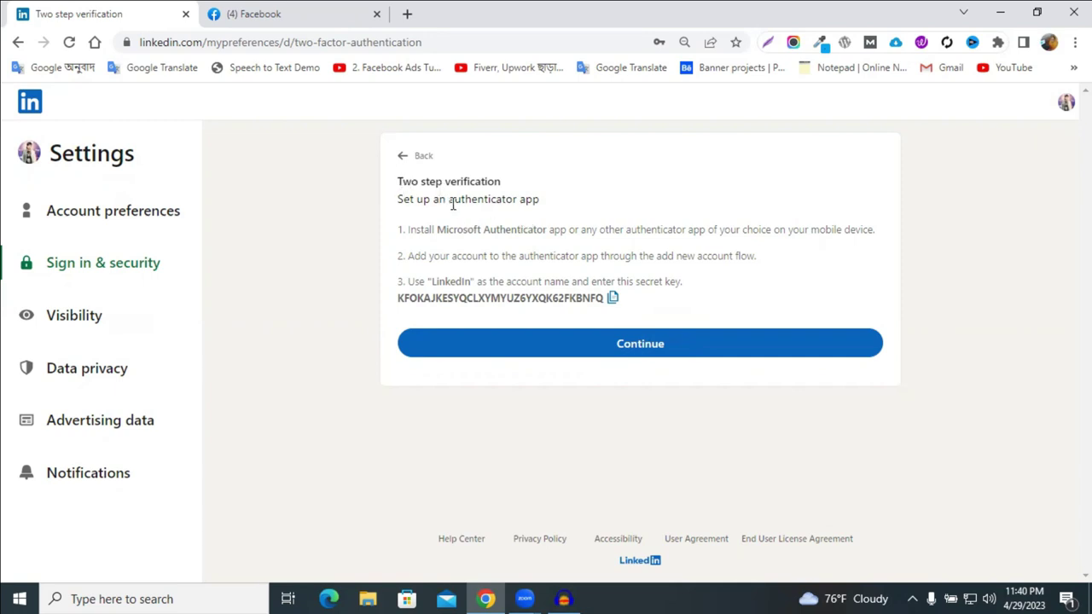
left_click_drag(540, 200, 479, 199)
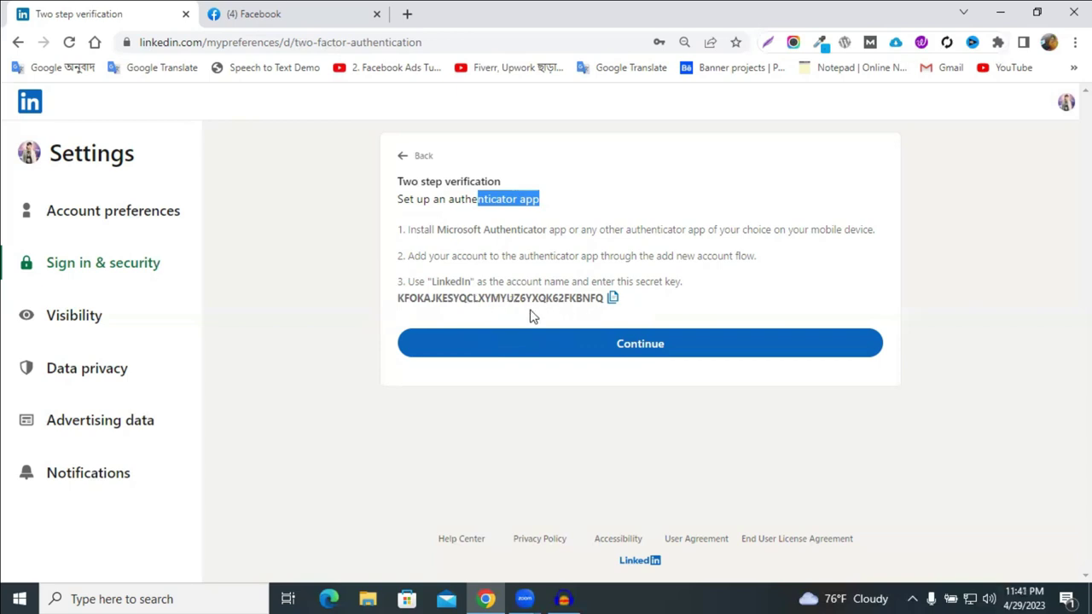
left_click(611, 348)
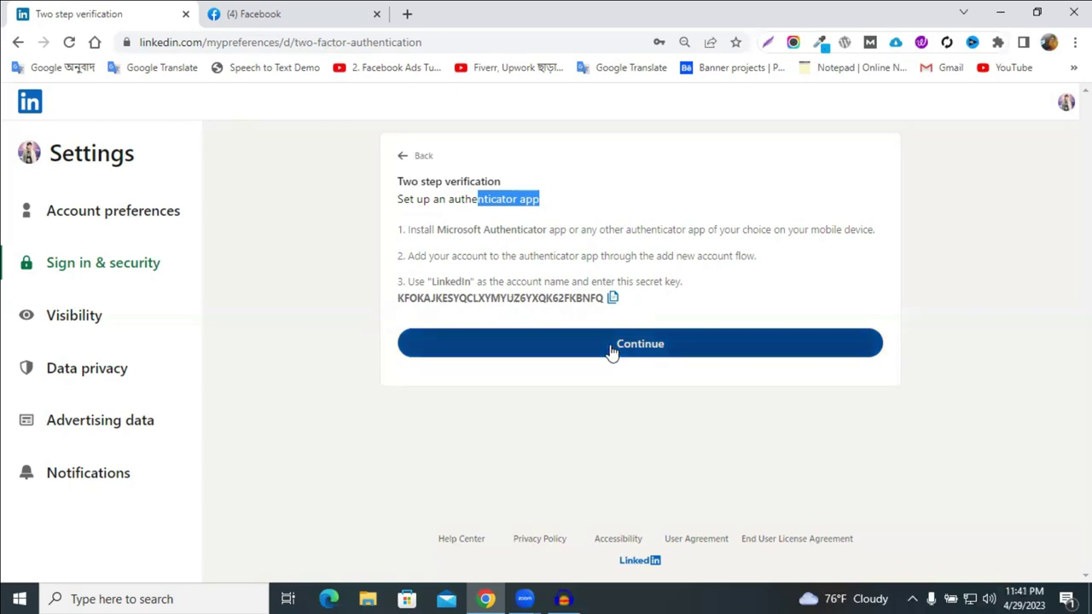
- Enter the 6-digit authenticator code, verify it, and return to Sign in & security
left_click(456, 265)
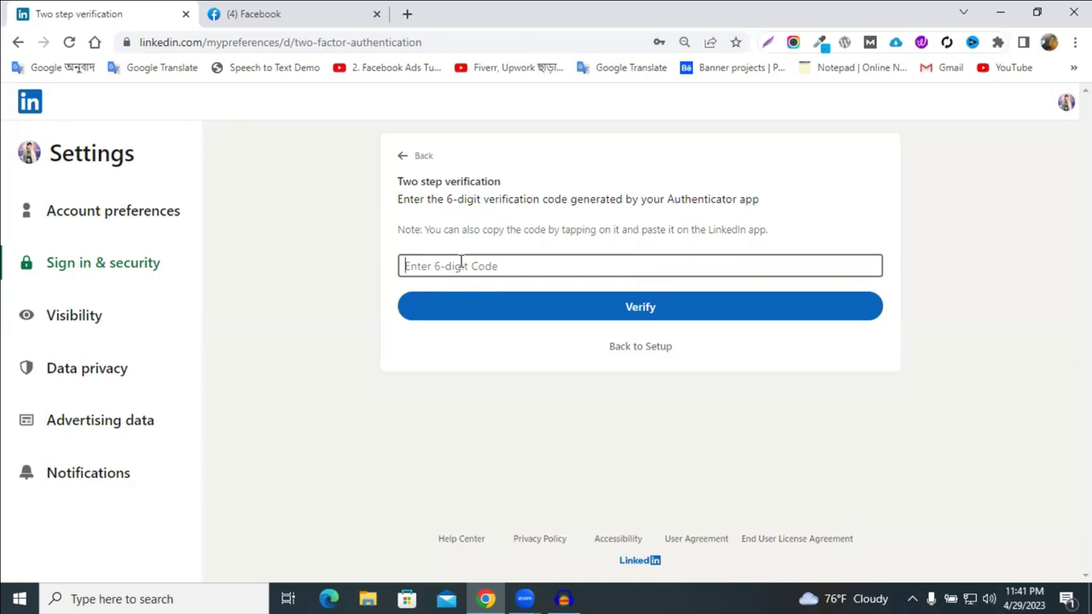
left_click(460, 265)
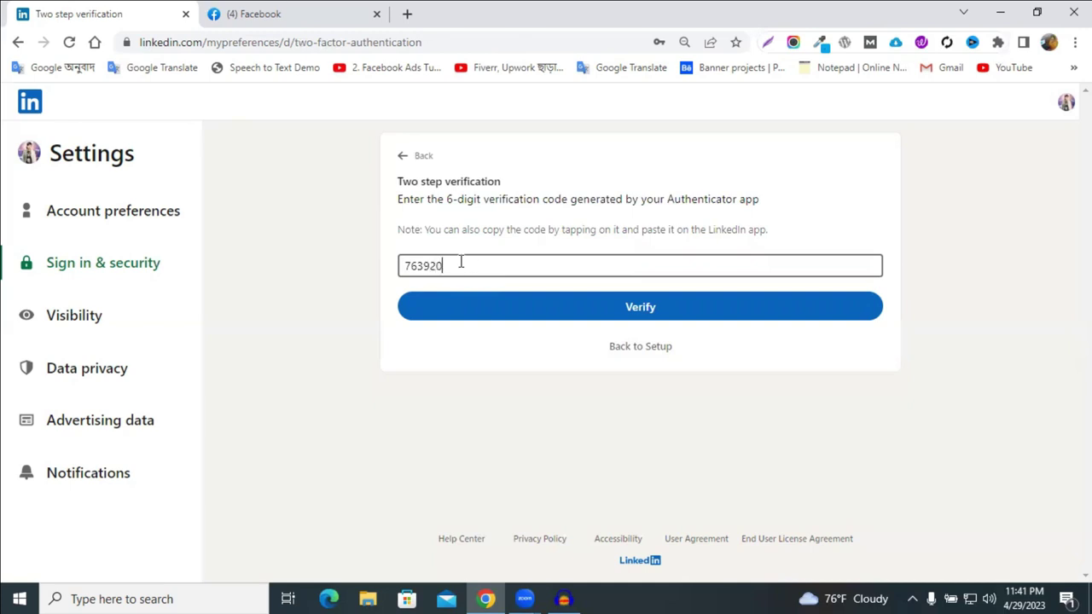
left_click(618, 308)
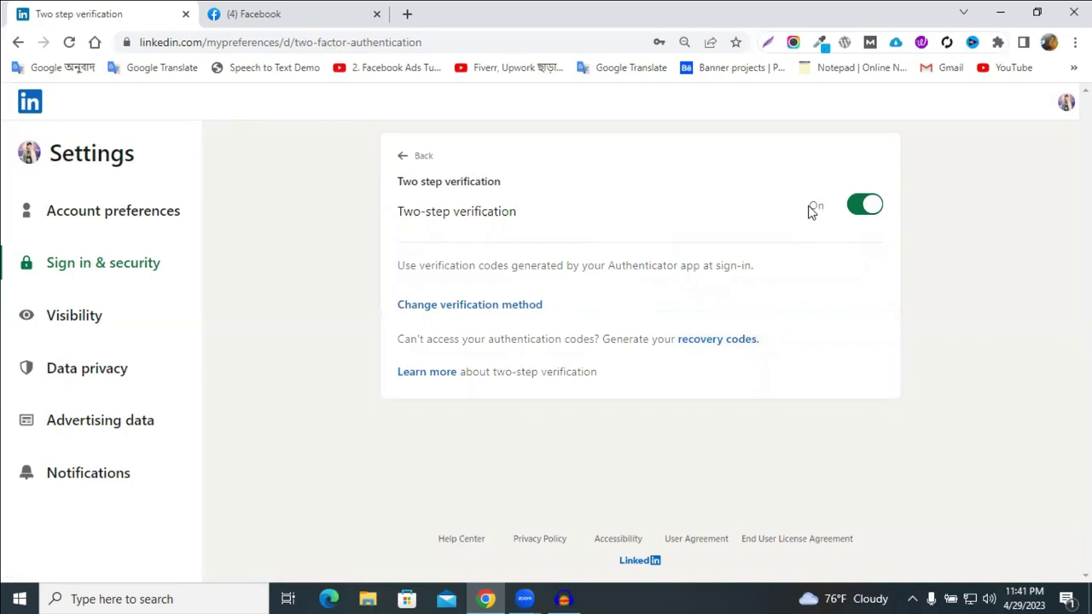
left_click(117, 273)
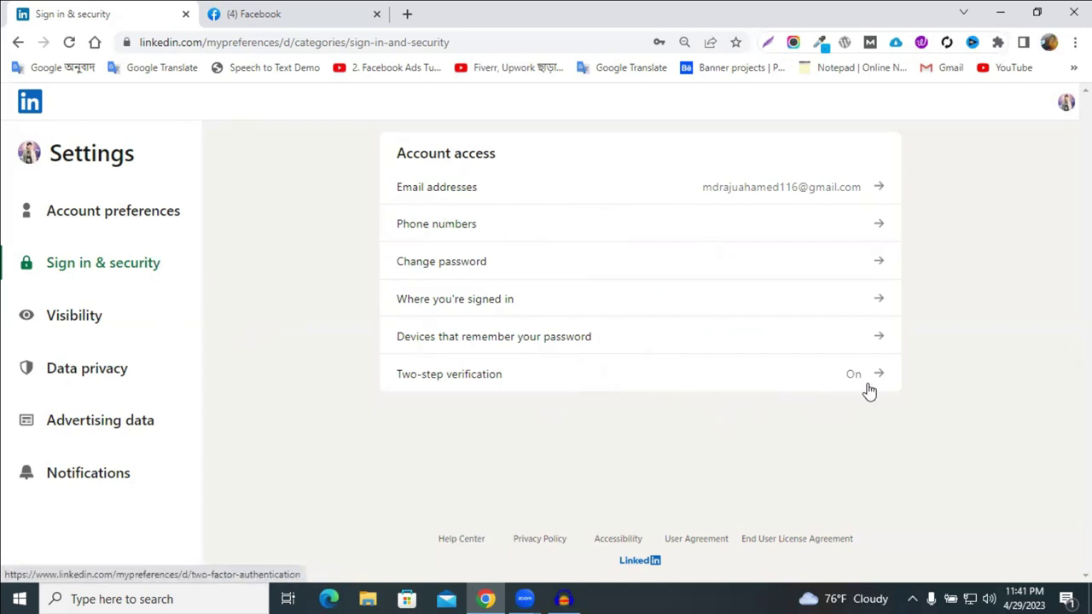
left_click(78, 330)
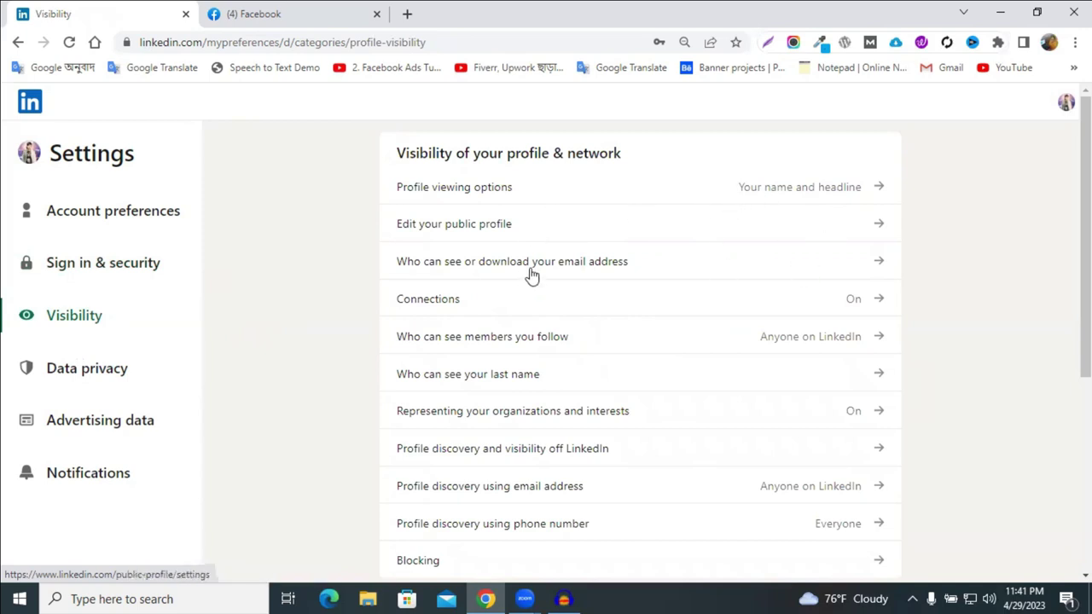
scroll(586, 261, "down", 1)
scroll(586, 261, "down", 4)
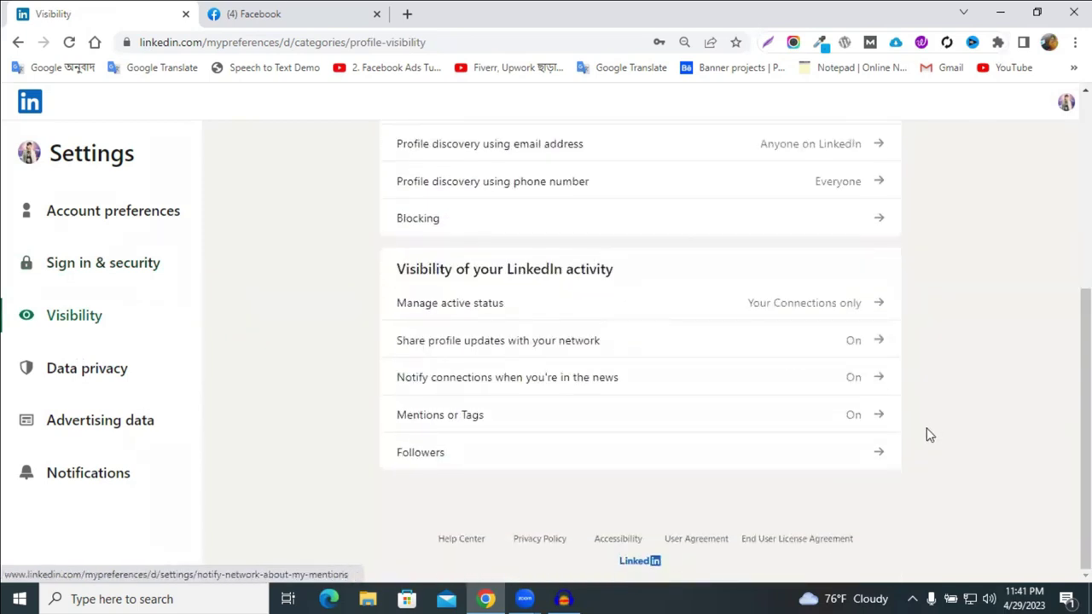
scroll(536, 441, "up", 4)
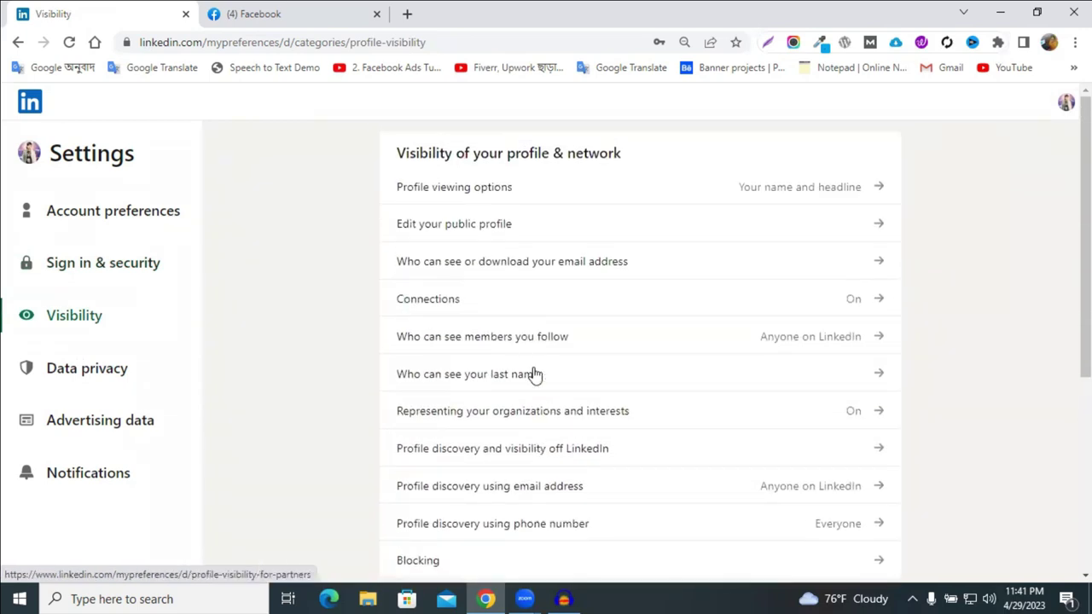
left_click(504, 196)
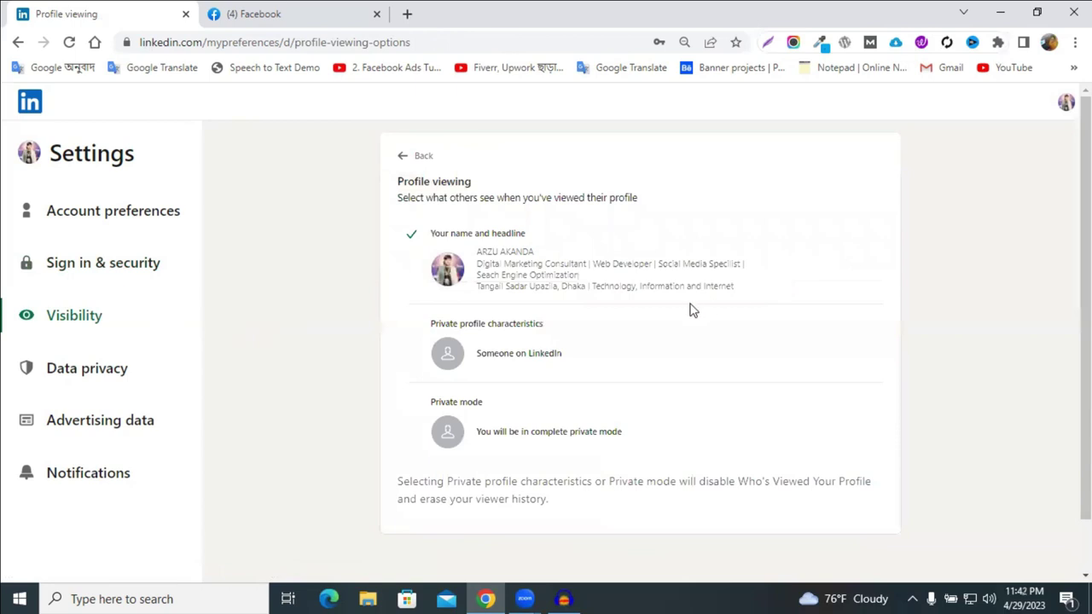
scroll(648, 320, "down", 1)
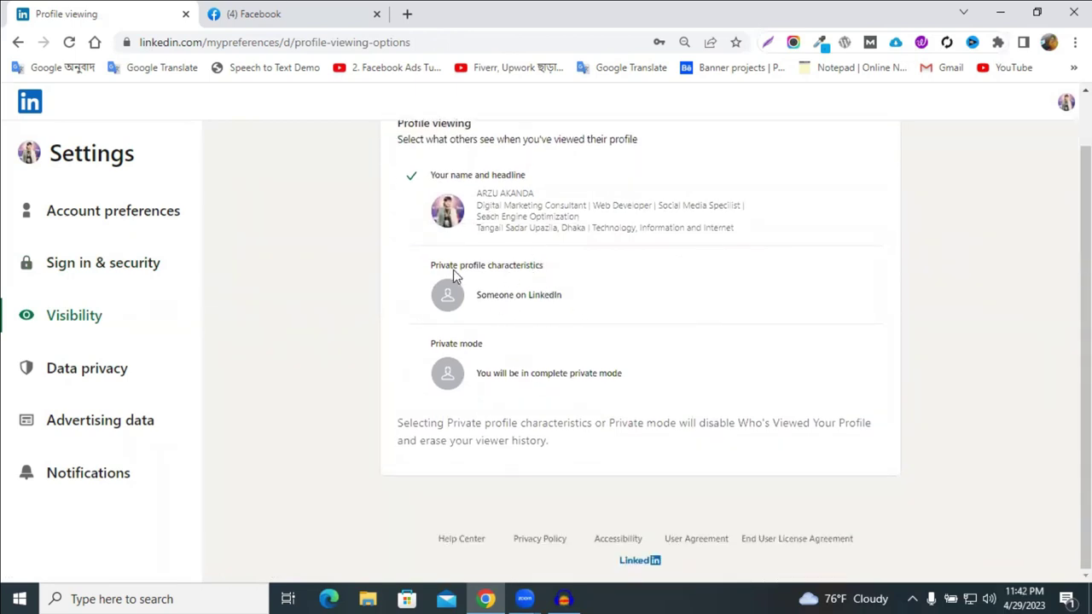
left_click(430, 372)
scroll(631, 226, "up", 1)
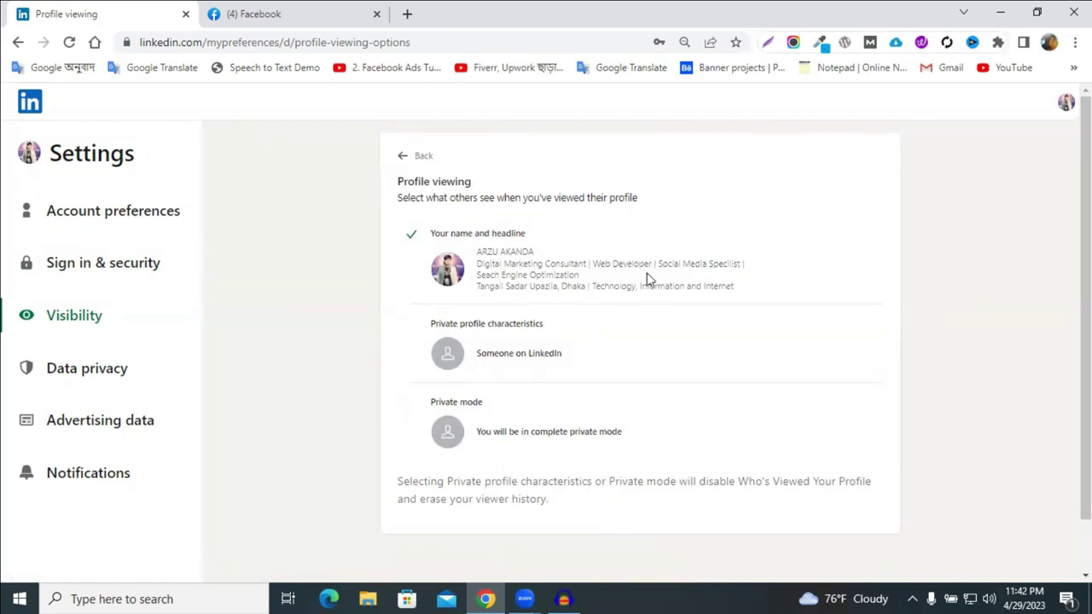
left_click(401, 156)
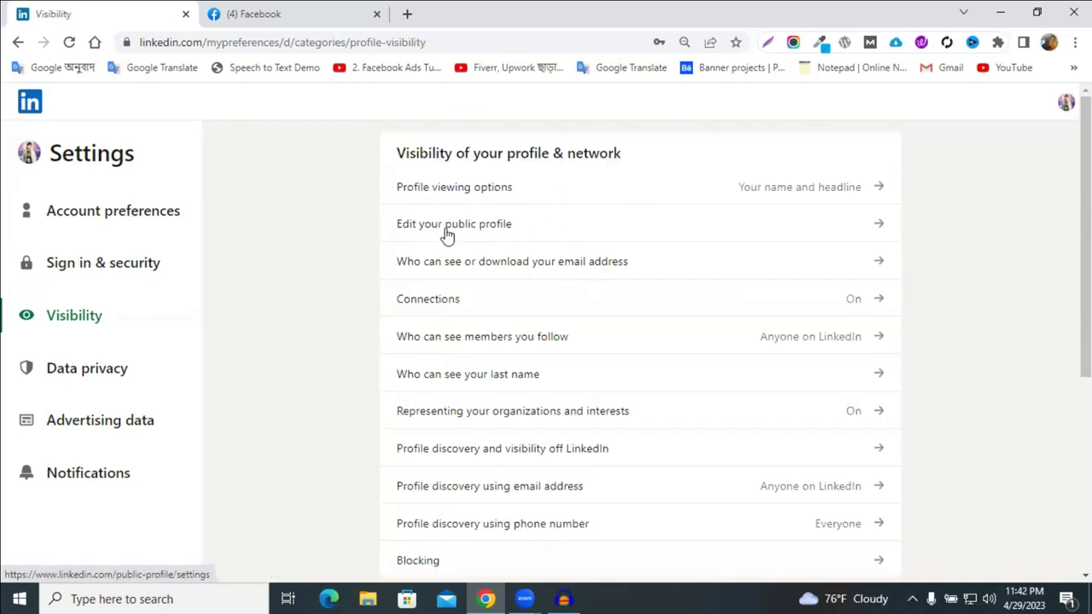
left_click(524, 235)
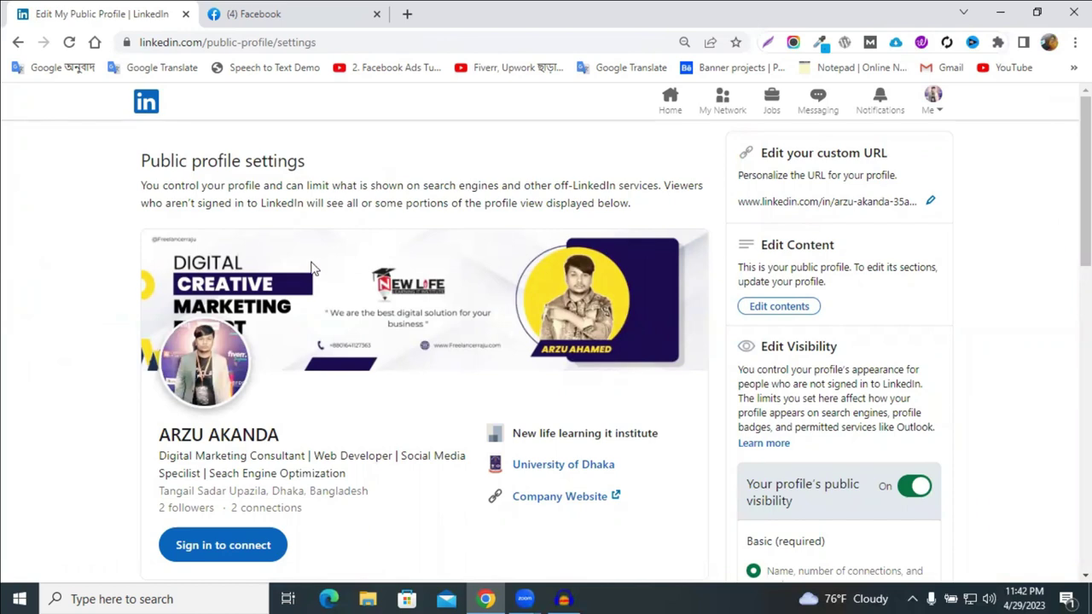
- Replace the old custom profile URL with a new address based on the user's name, and save it
left_click(930, 202)
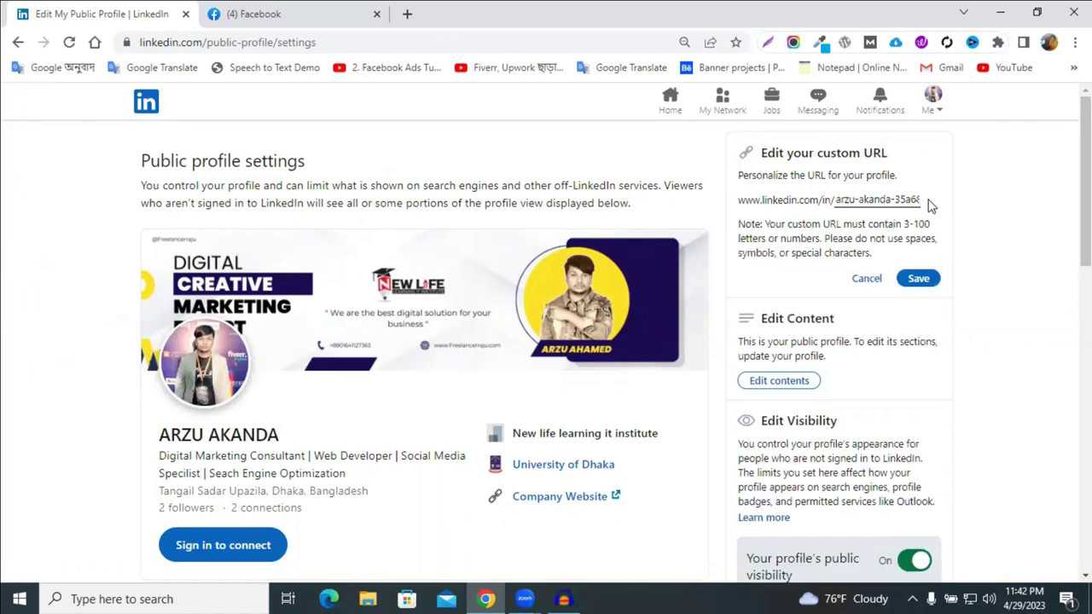
left_click_drag(835, 200, 964, 207)
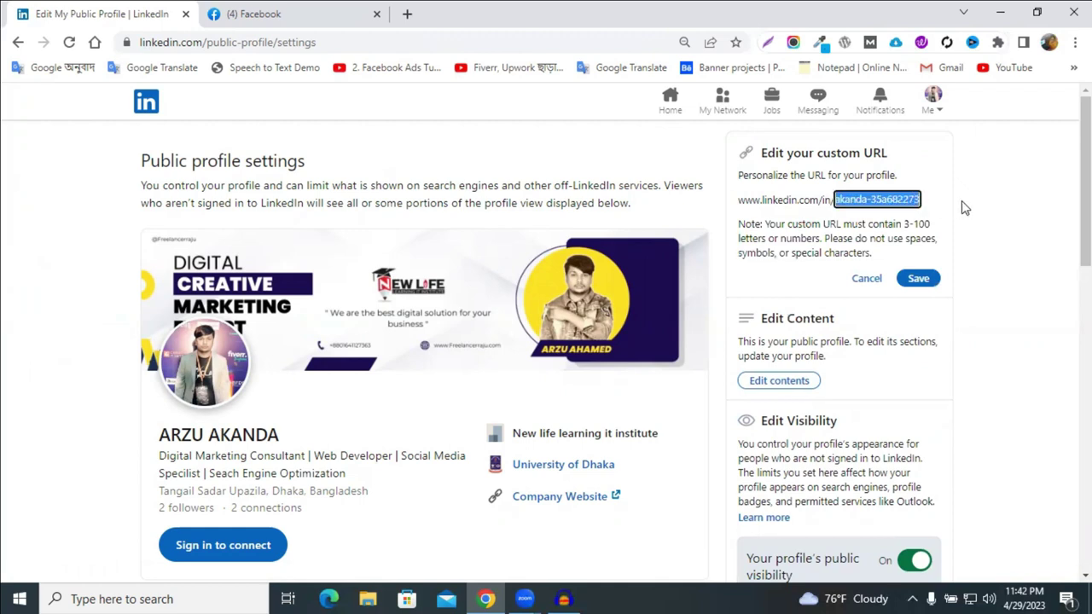
type("ara")
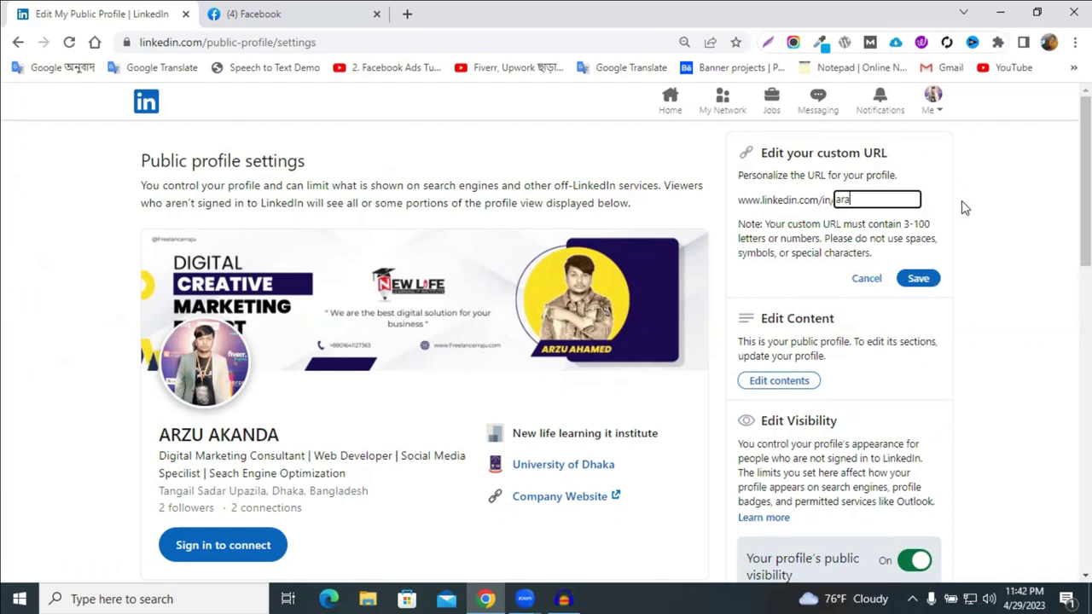
type("ju")
key("BackSpace")
key("BackSpace")
key("BackSpace")
key("BackSpace")
key("BackSpace")
left_click(932, 282)
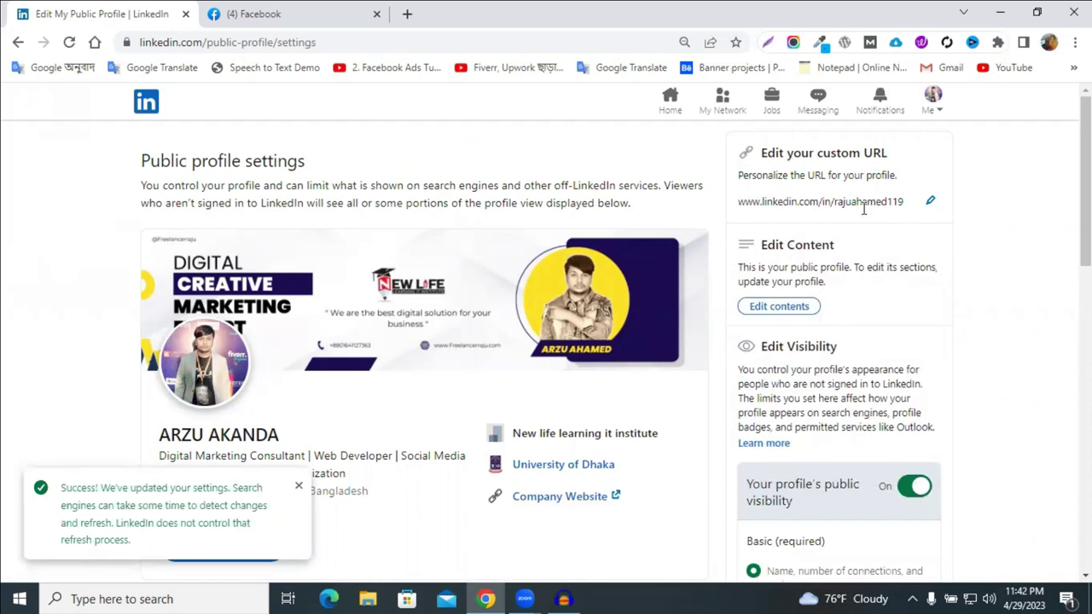
- Switch the profile's public visibility off and back on, leaving it On
scroll(816, 227, "down", 2)
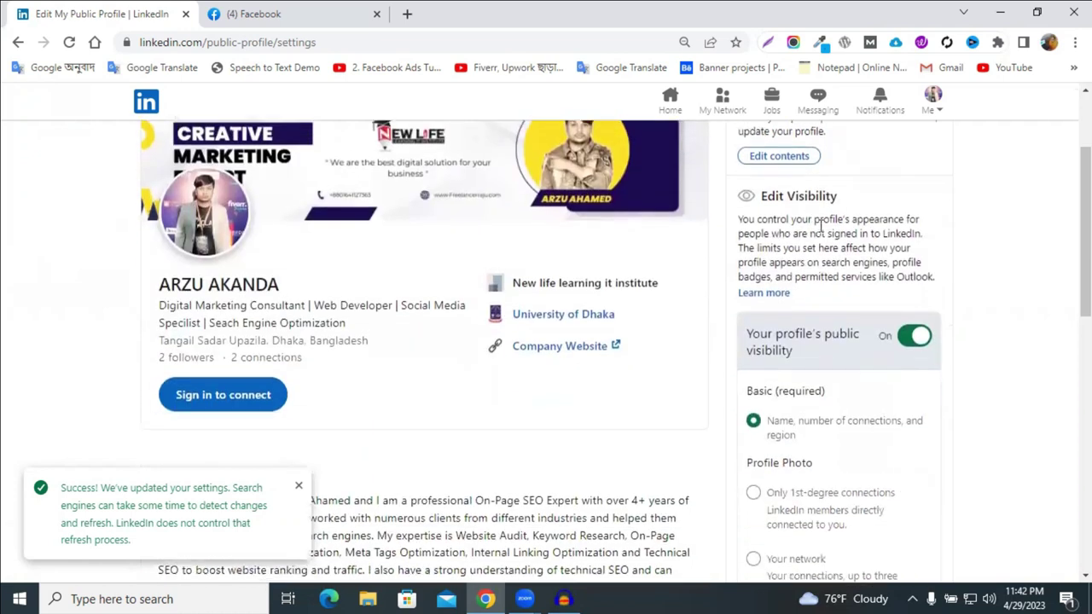
scroll(863, 318, "down", 2)
scroll(748, 337, "up", 2)
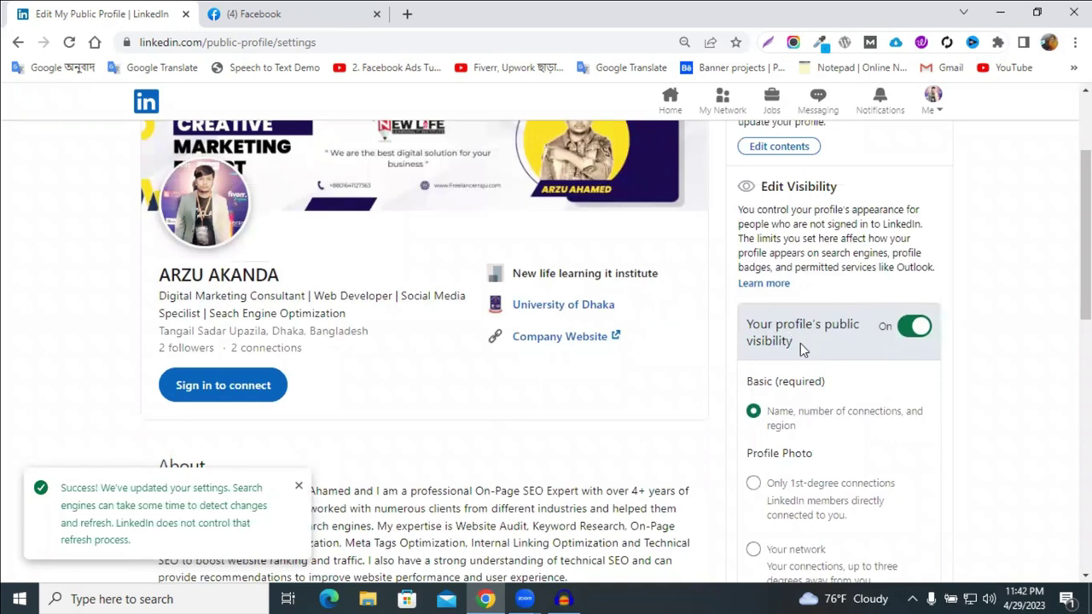
left_click(911, 329)
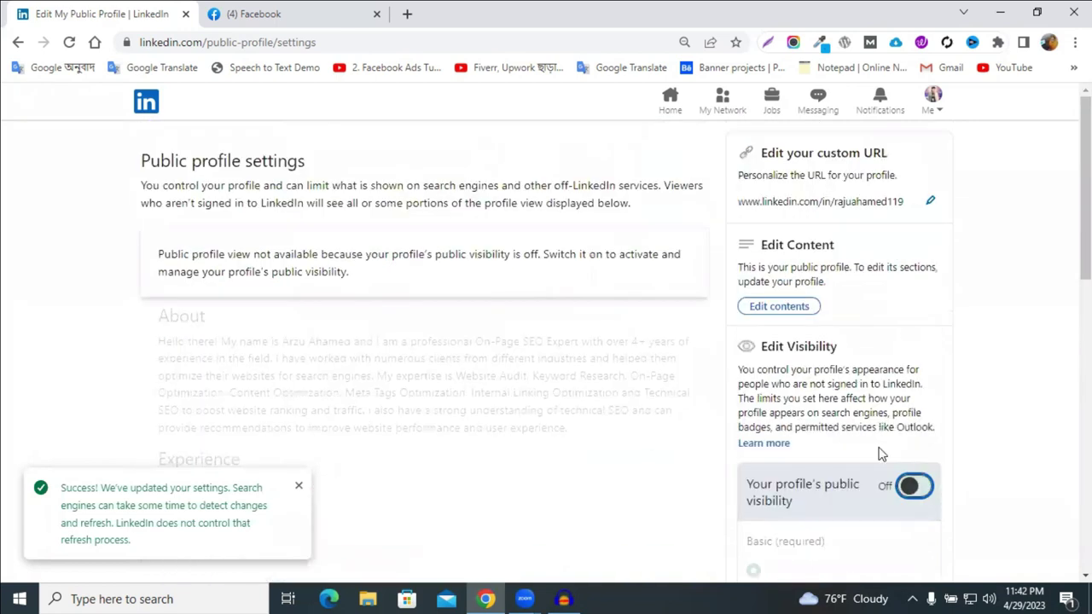
left_click(921, 487)
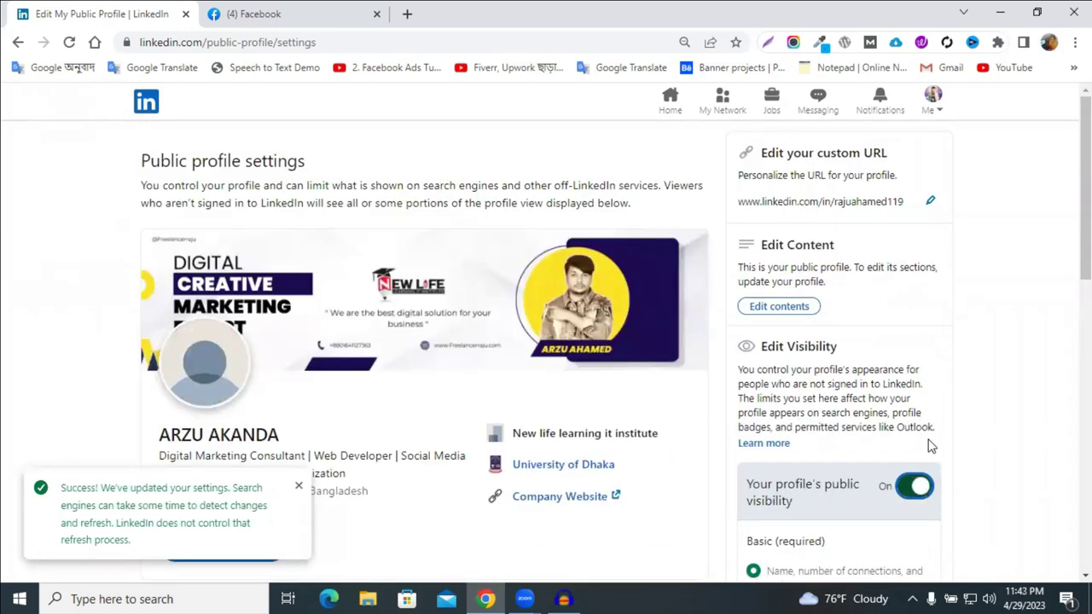
- Review the public profile's section Show toggles, then go back to the Visibility settings list
scroll(852, 324, "down", 3)
scroll(812, 329, "down", 5)
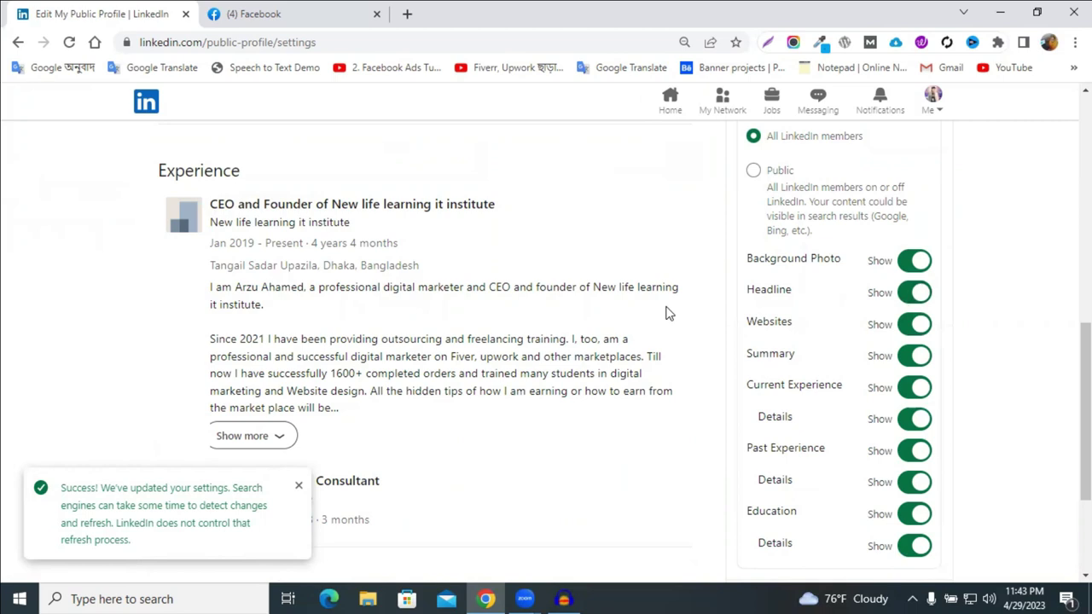
scroll(840, 431, "down", 1)
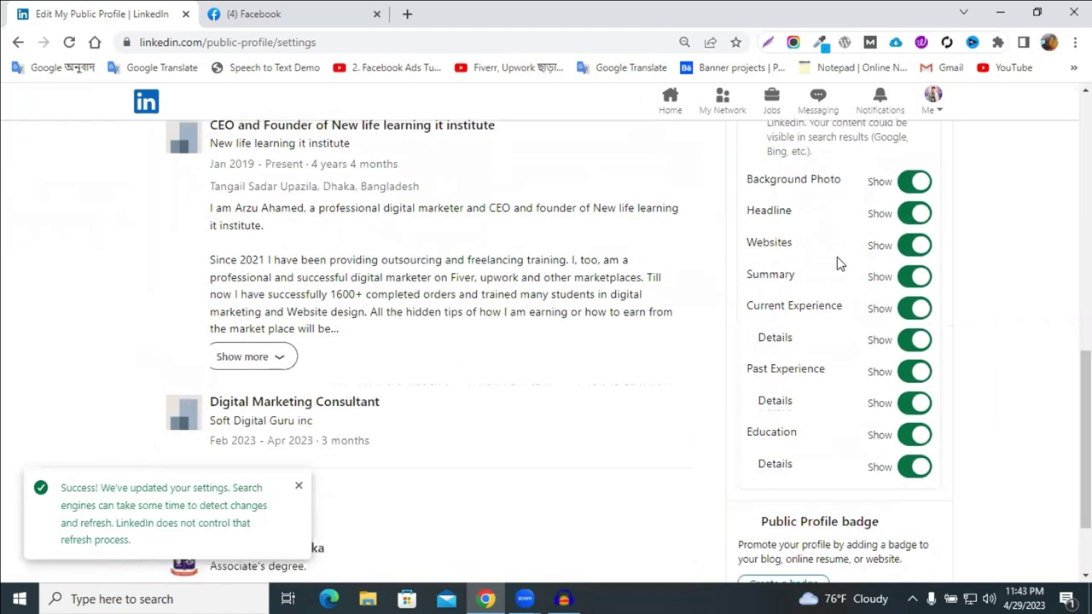
scroll(861, 368, "down", 1)
scroll(844, 298, "up", 3)
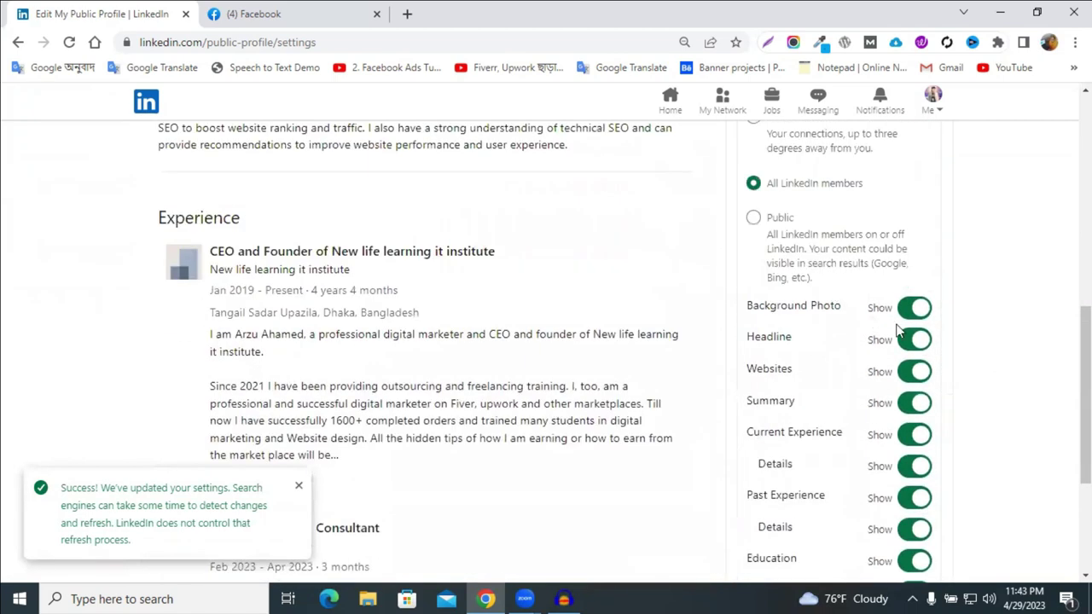
scroll(837, 319, "up", 6)
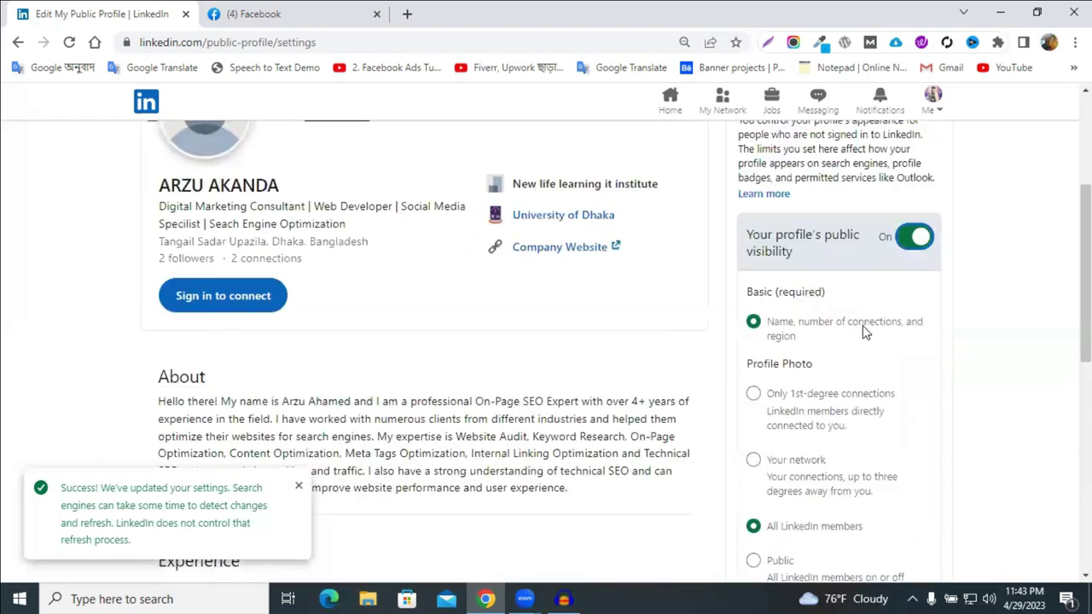
scroll(866, 346, "down", 5)
scroll(865, 345, "up", 5)
scroll(634, 382, "down", 1)
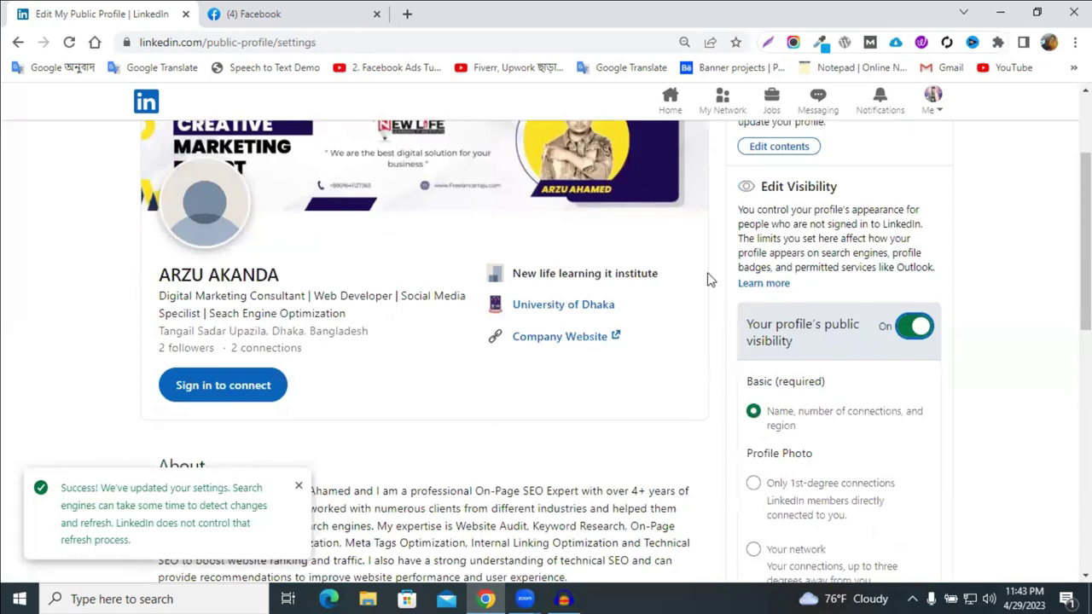
scroll(689, 281, "up", 2)
scroll(688, 280, "down", 3)
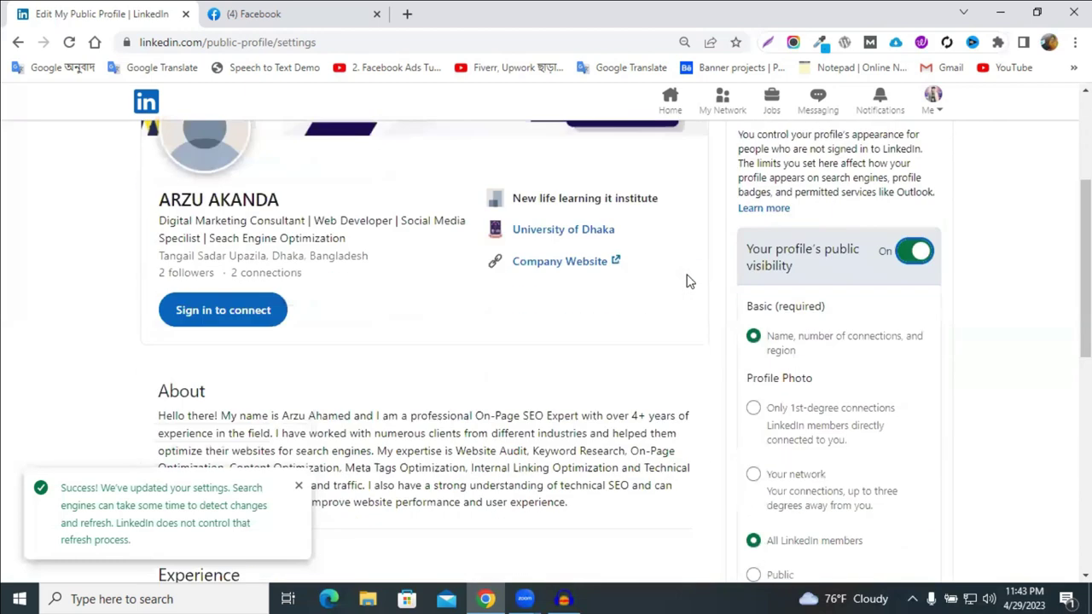
key("alt+Left")
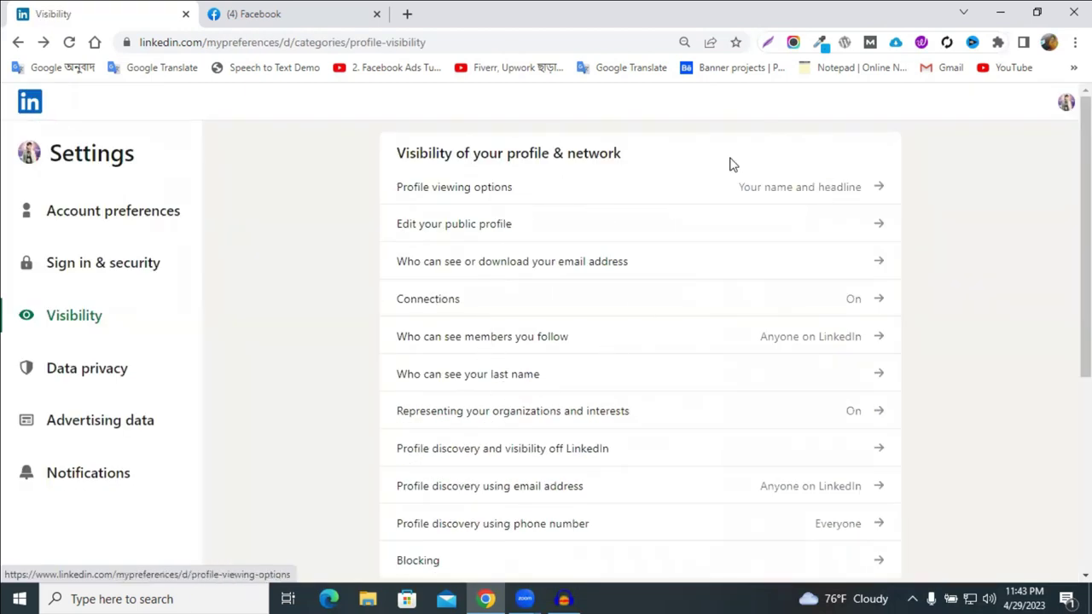
- Check the Advertising data settings under Data privacy, all left On, then return to the LinkedIn home page
scroll(589, 233, "down", 2)
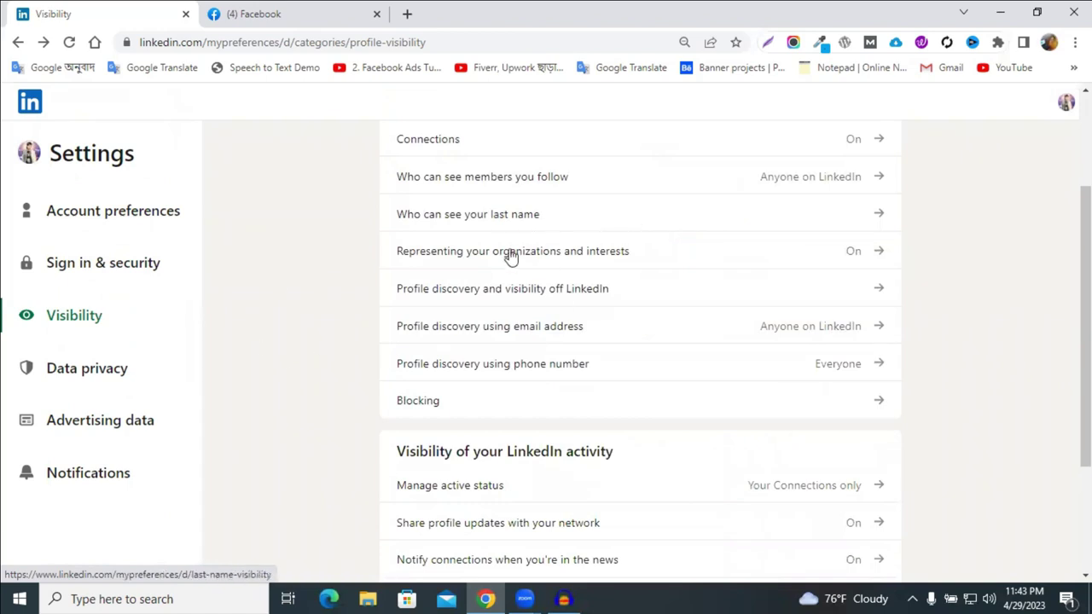
left_click(73, 375)
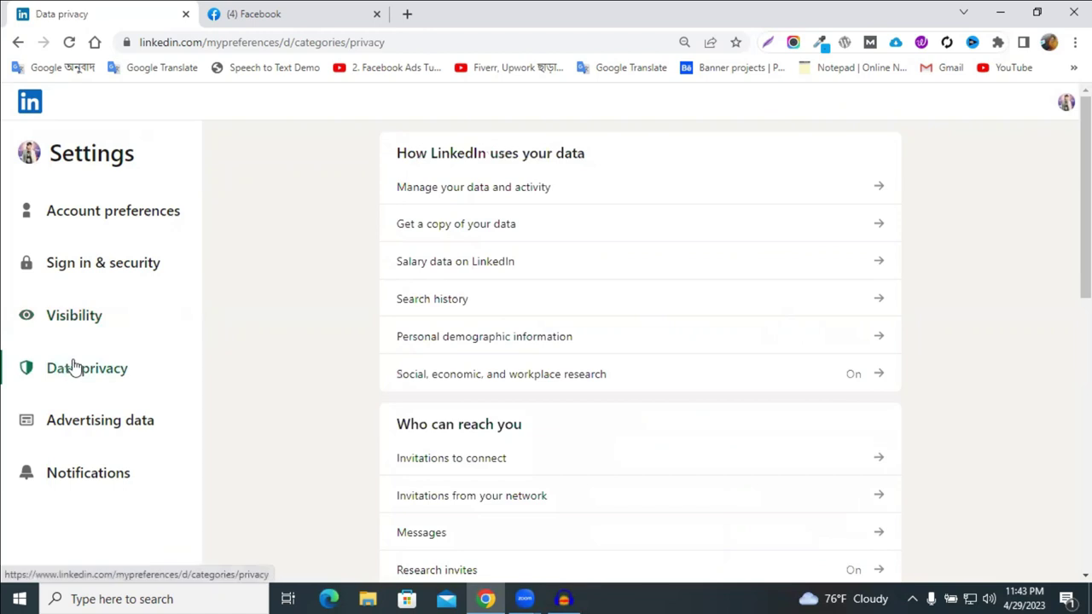
left_click(195, 446)
scroll(139, 441, "down", 2)
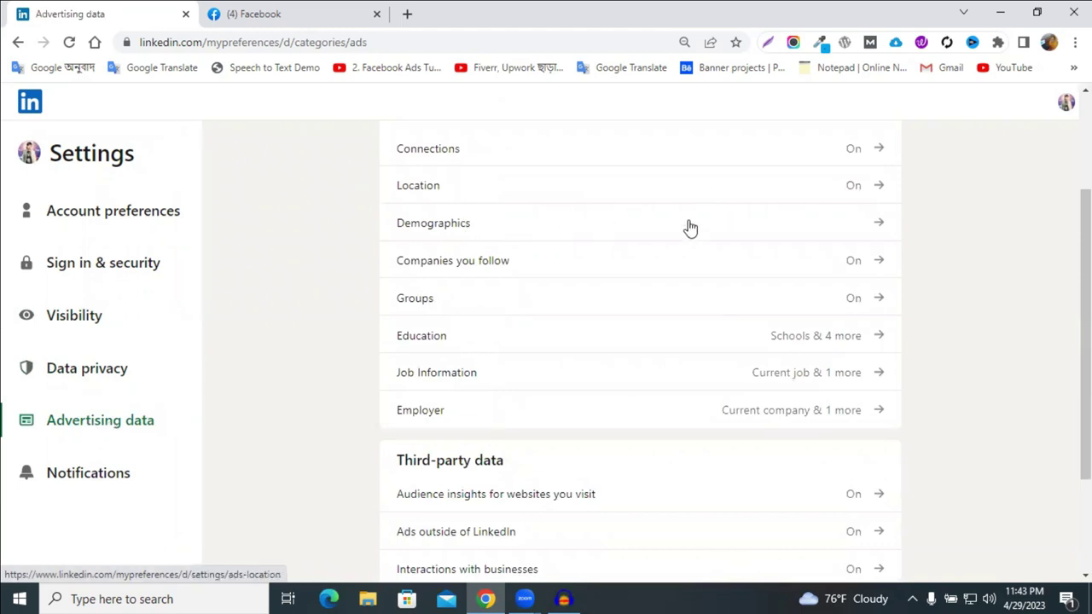
scroll(688, 226, "up", 2)
scroll(244, 330, "down", 4)
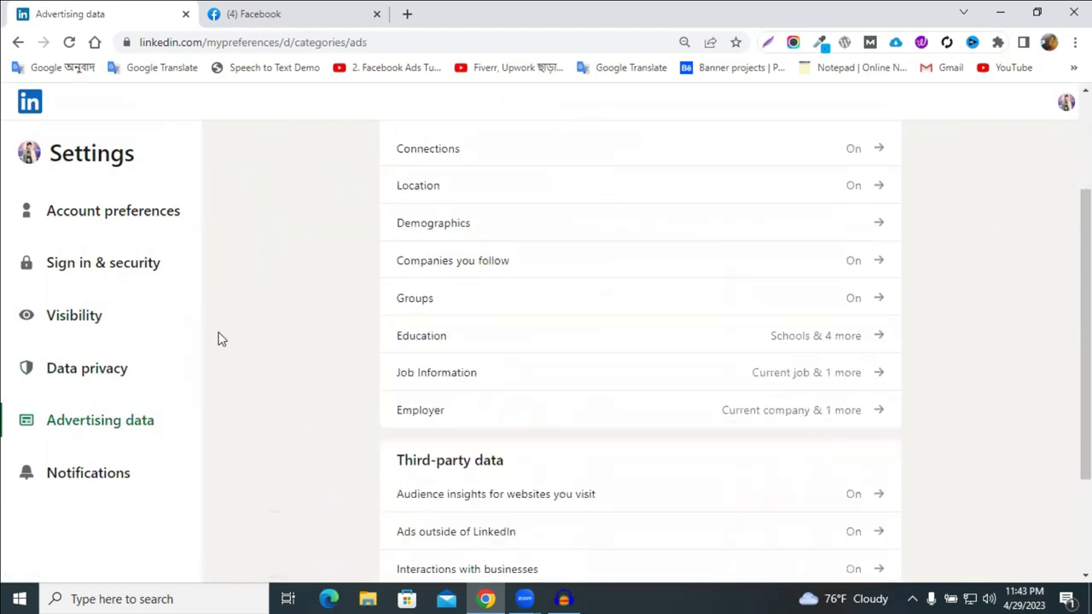
scroll(102, 341, "up", 4)
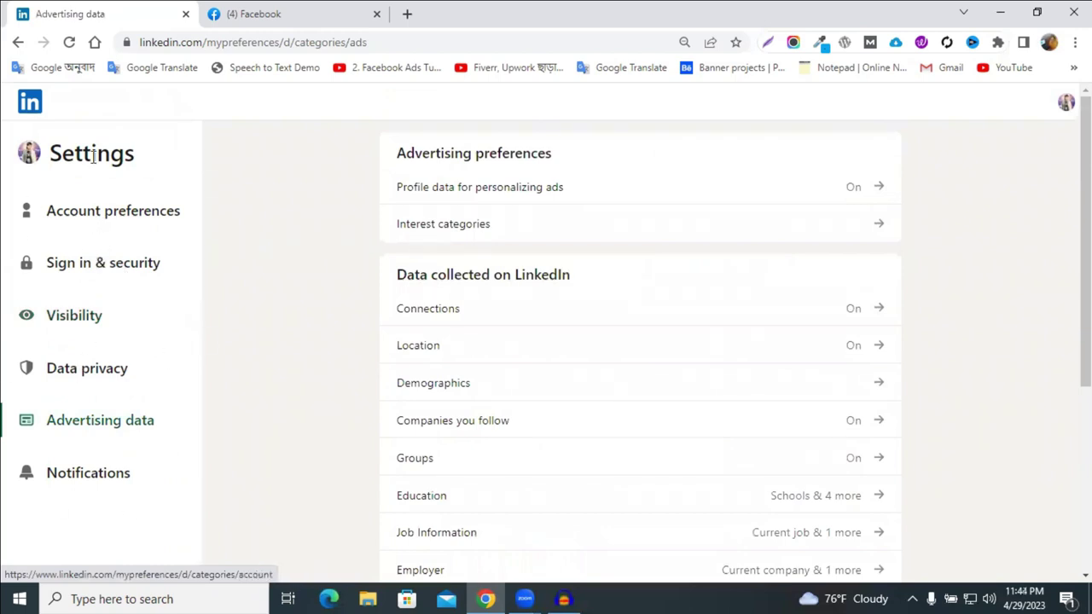
left_click(30, 103)
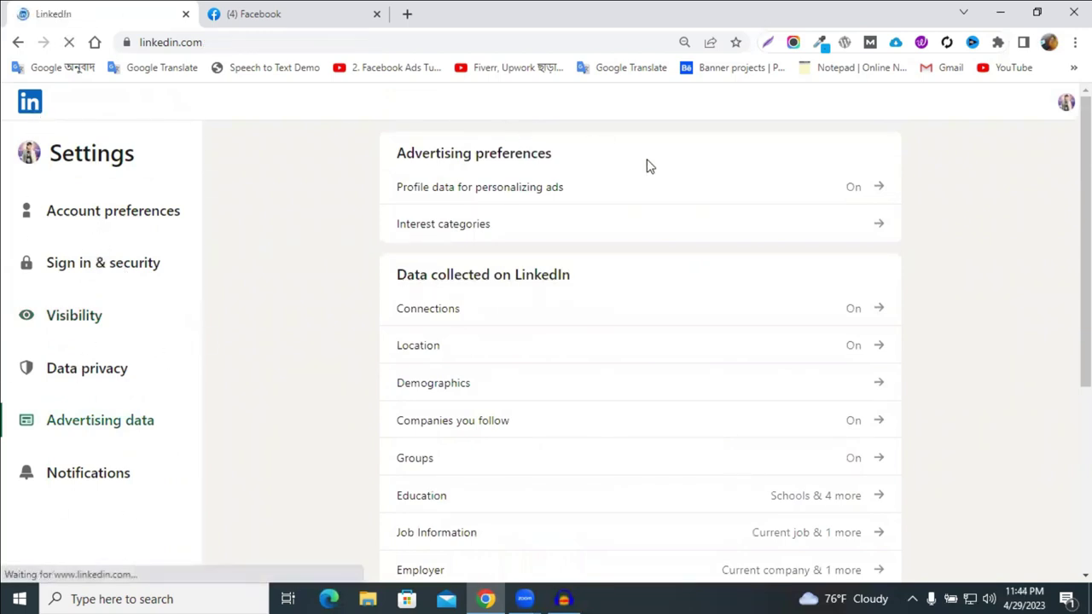